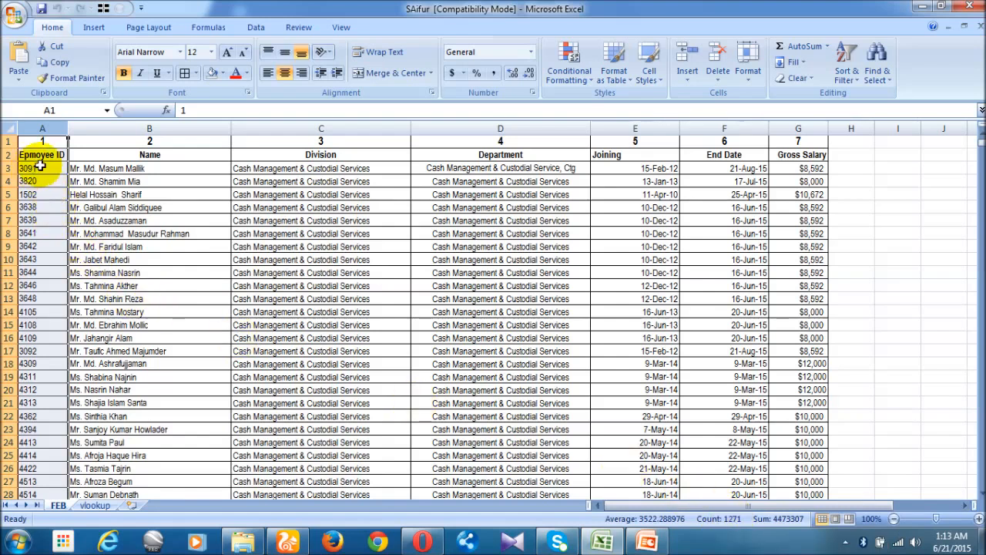
- Examine the column headers of the employee table on the FEB sheet, from employee ID through Gross Salary
{"action": "left_click", "coordinate": [108, 167]}
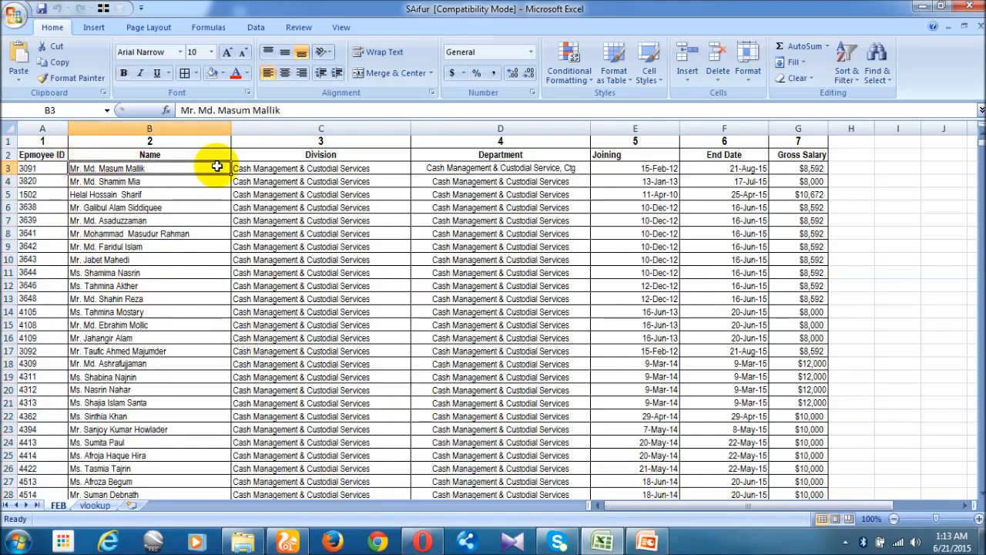
{"action": "left_click", "coordinate": [30, 154]}
{"action": "left_click", "coordinate": [143, 154]}
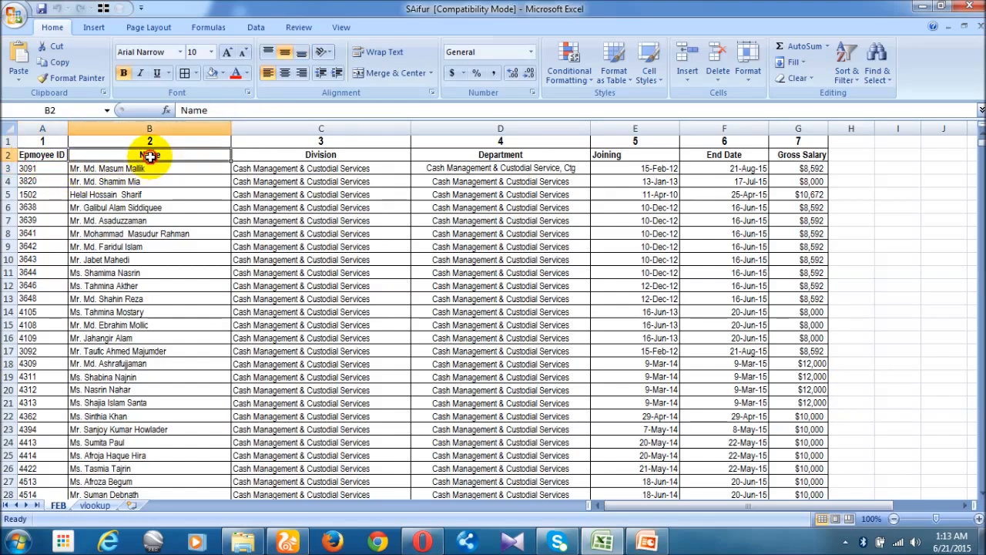
{"action": "left_click", "coordinate": [308, 155]}
{"action": "left_click", "coordinate": [454, 154]}
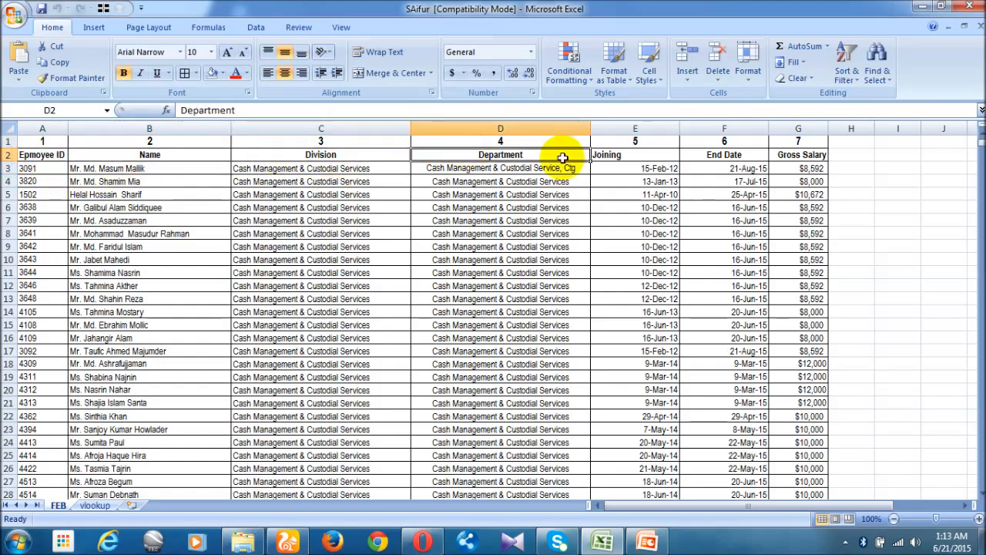
{"action": "left_click", "coordinate": [667, 155]}
{"action": "left_click", "coordinate": [724, 152]}
{"action": "left_click", "coordinate": [785, 152]}
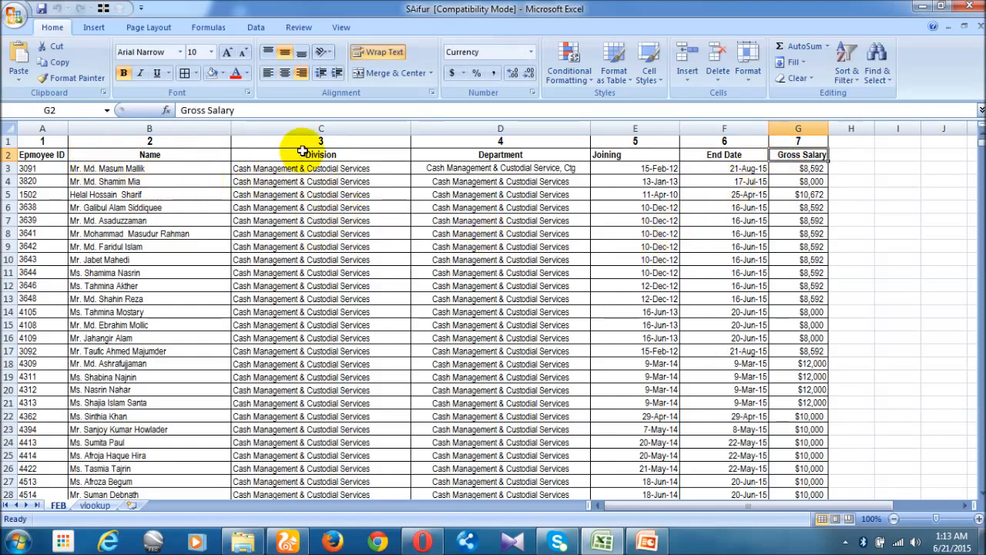
{"action": "left_click_drag", "start_coordinate": [305, 151], "coordinate": [321, 233]}
{"action": "left_click_drag", "start_coordinate": [780, 154], "coordinate": [783, 162]}
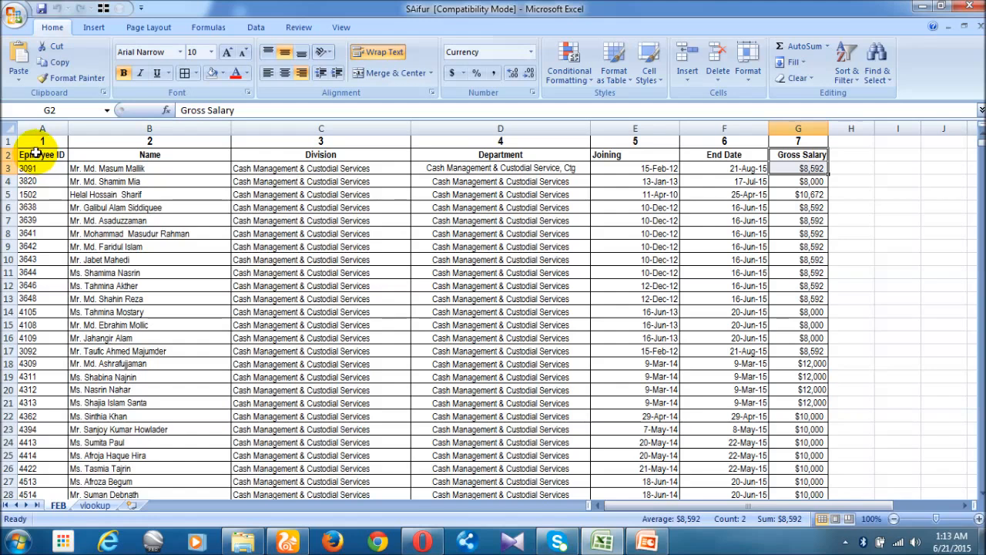
- Create a PivotTable on a new worksheet from the employee data in FEB range A2:G1271, including the header row
{"action": "left_click_drag", "start_coordinate": [37, 154], "coordinate": [75, 170]}
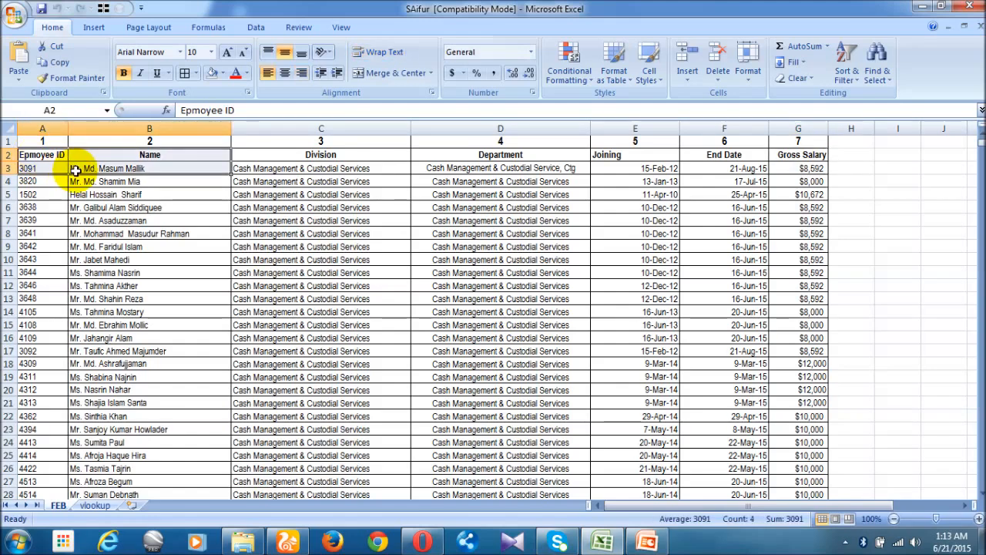
{"action": "key", "text": "ctrl+shift+Right"}
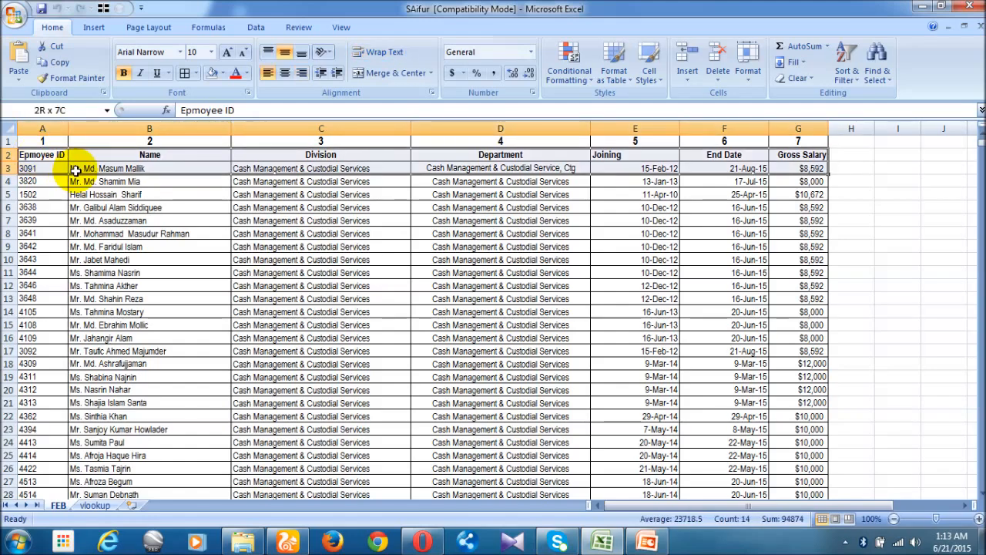
{"action": "key", "text": "ctrl+shift+Down"}
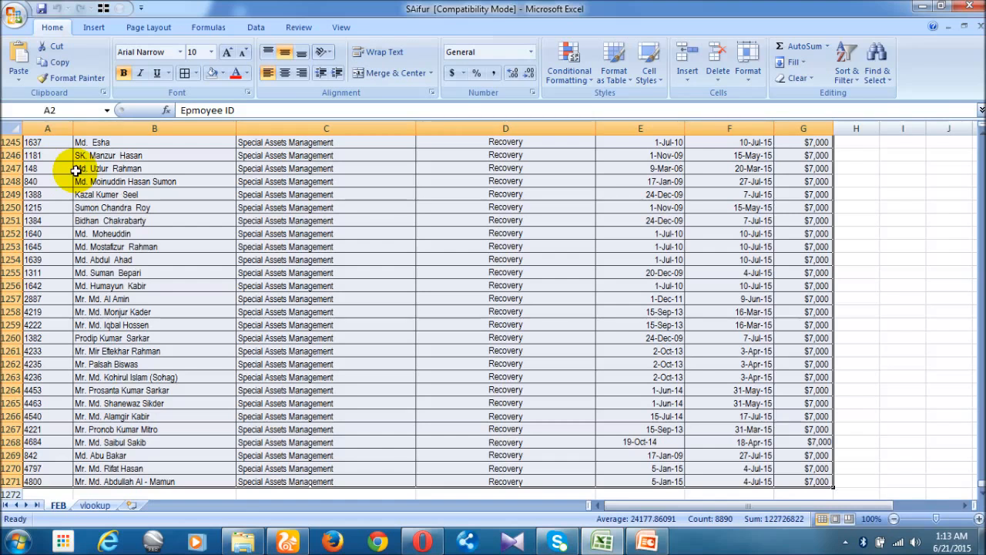
{"action": "left_click", "coordinate": [94, 29]}
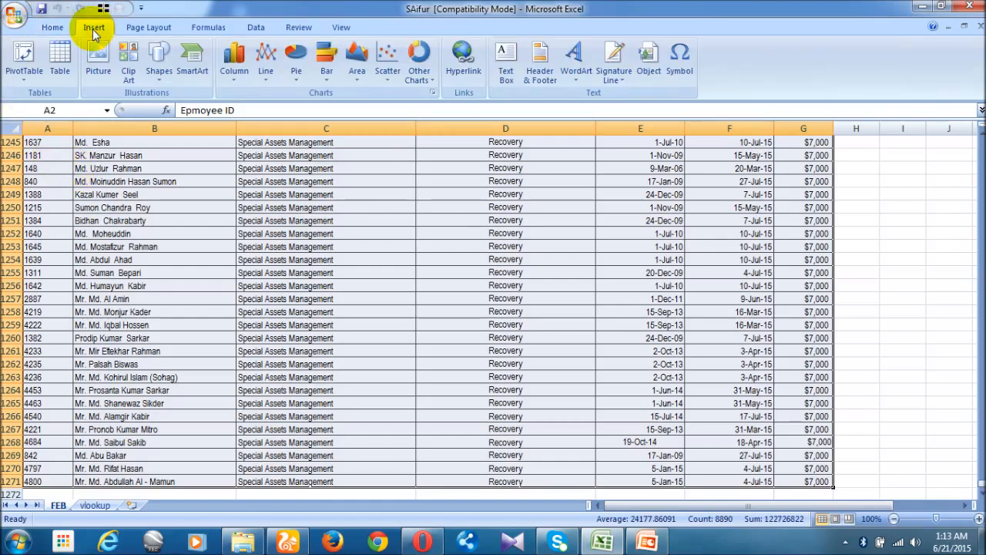
{"action": "left_click", "coordinate": [23, 60]}
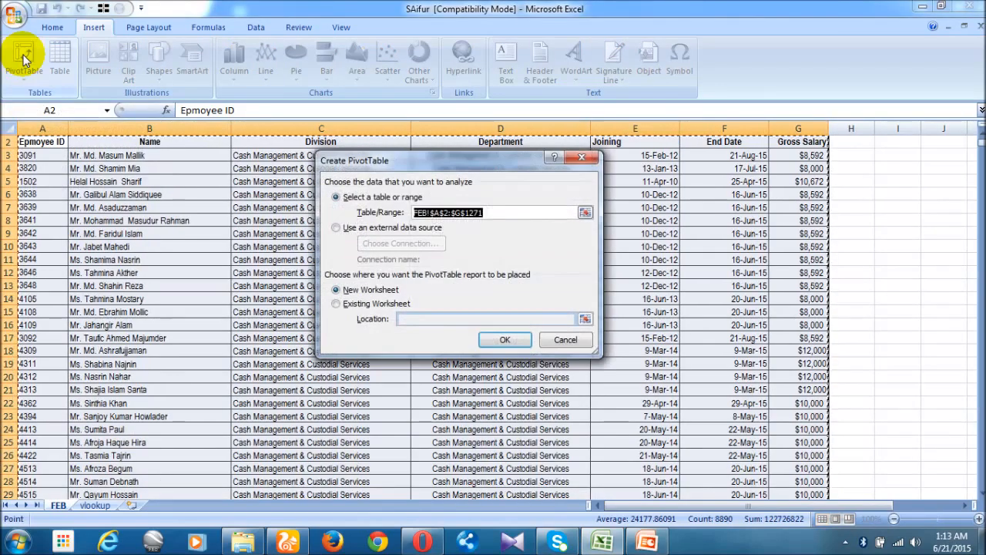
{"action": "left_click", "coordinate": [495, 340]}
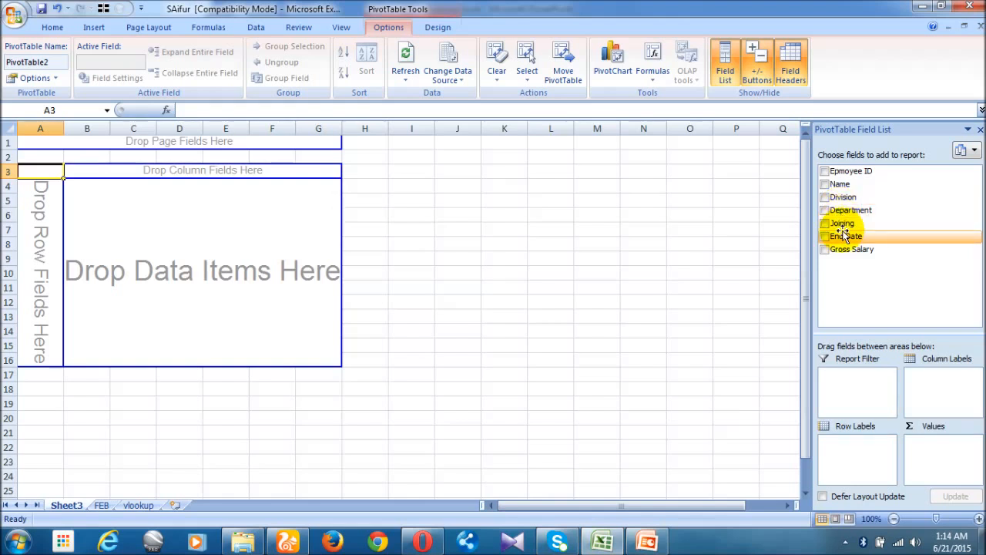
- Set Division as the PivotTable's row labels and add Gross Salary as a value field summarized by Max
{"action": "left_click", "coordinate": [824, 198]}
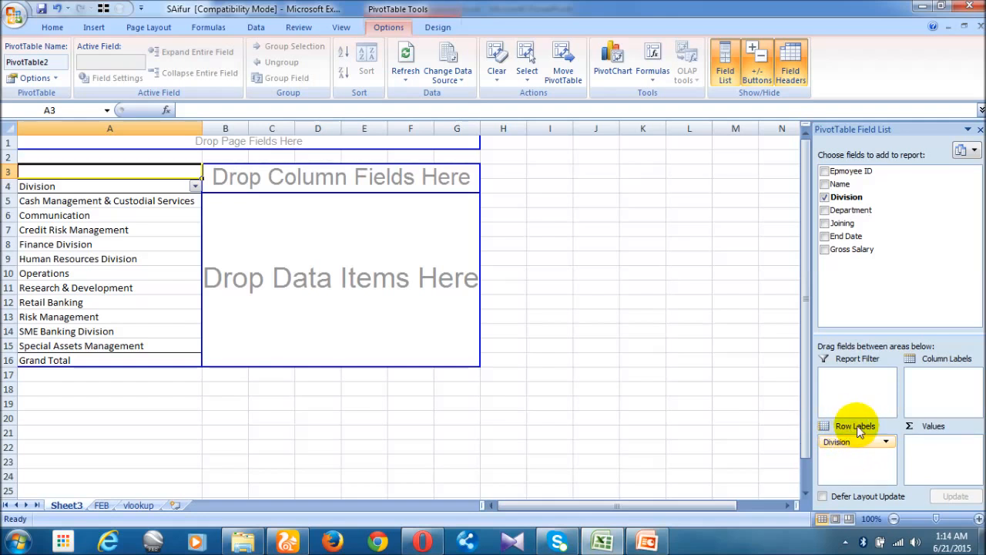
{"action": "left_click", "coordinate": [825, 249]}
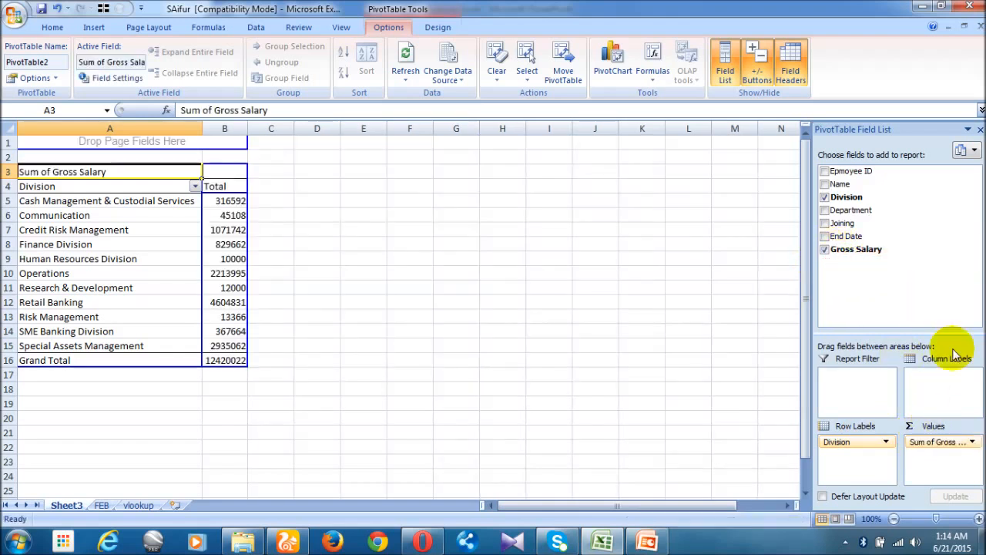
{"action": "left_click", "coordinate": [974, 445]}
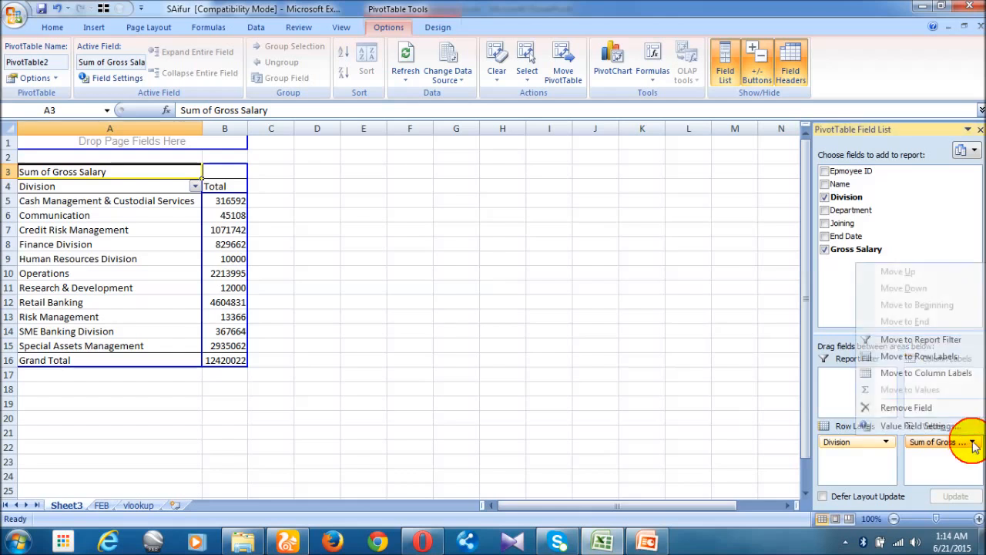
{"action": "left_click", "coordinate": [911, 426]}
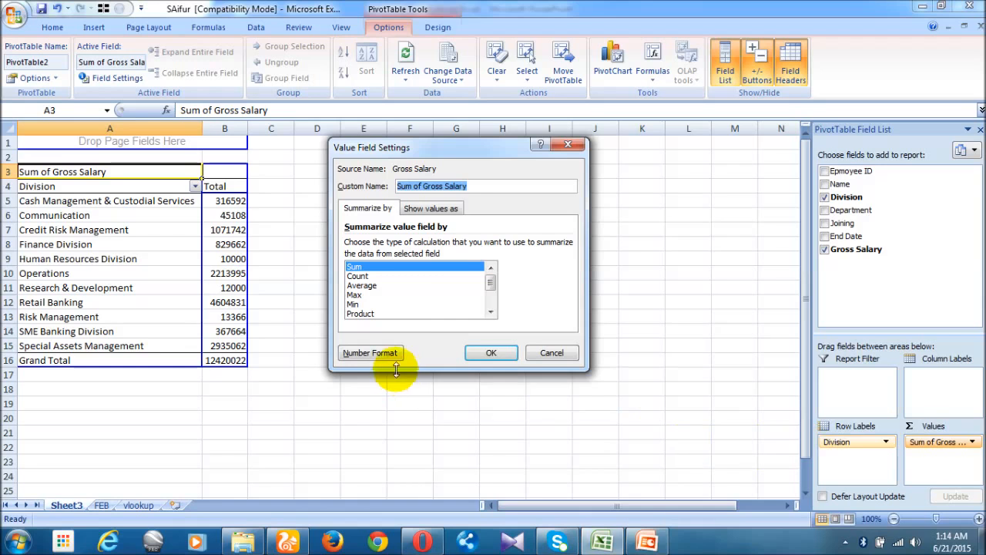
{"action": "left_click", "coordinate": [356, 295]}
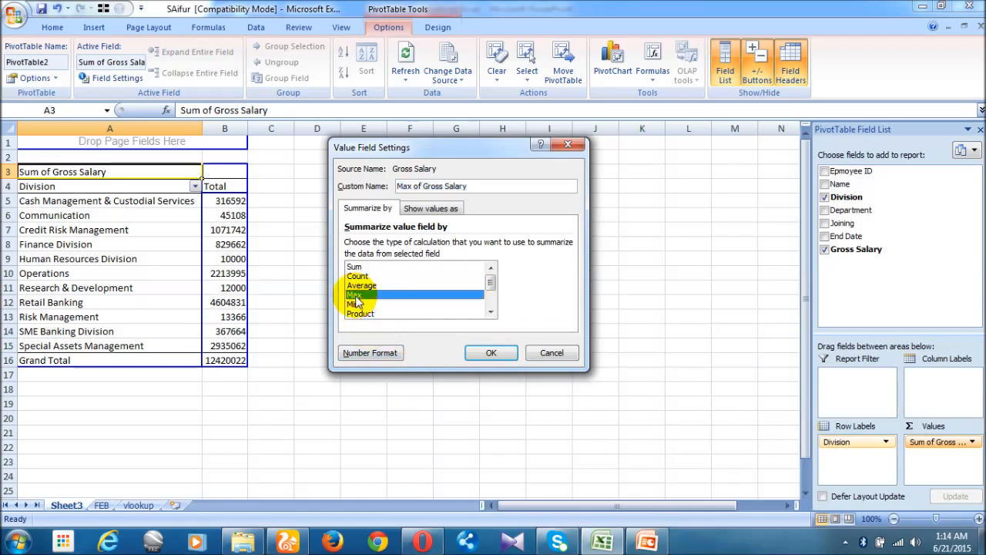
{"action": "left_click", "coordinate": [490, 353]}
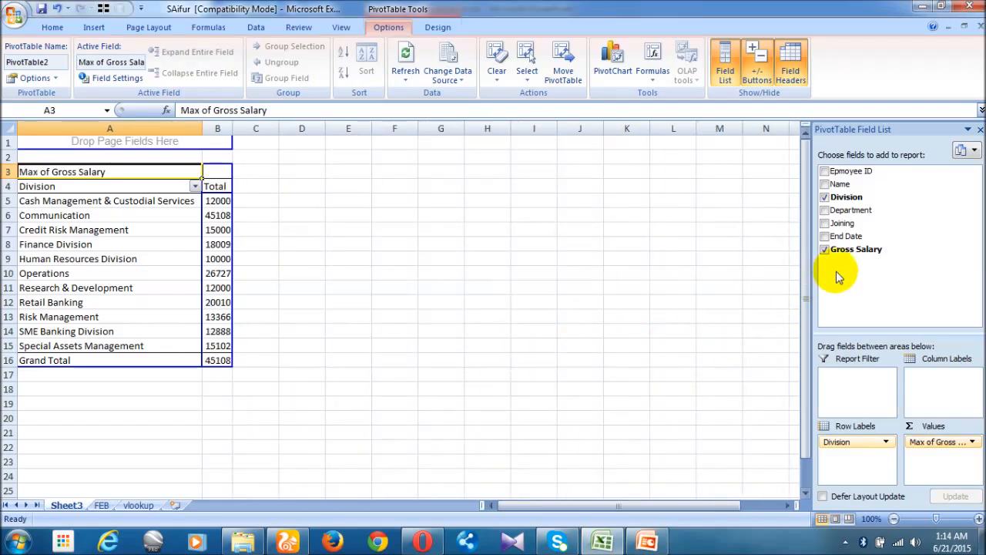
- Add Gross Salary to the PivotTable values a second time and summarize this field by Min
{"action": "left_click_drag", "start_coordinate": [840, 253], "coordinate": [928, 459]}
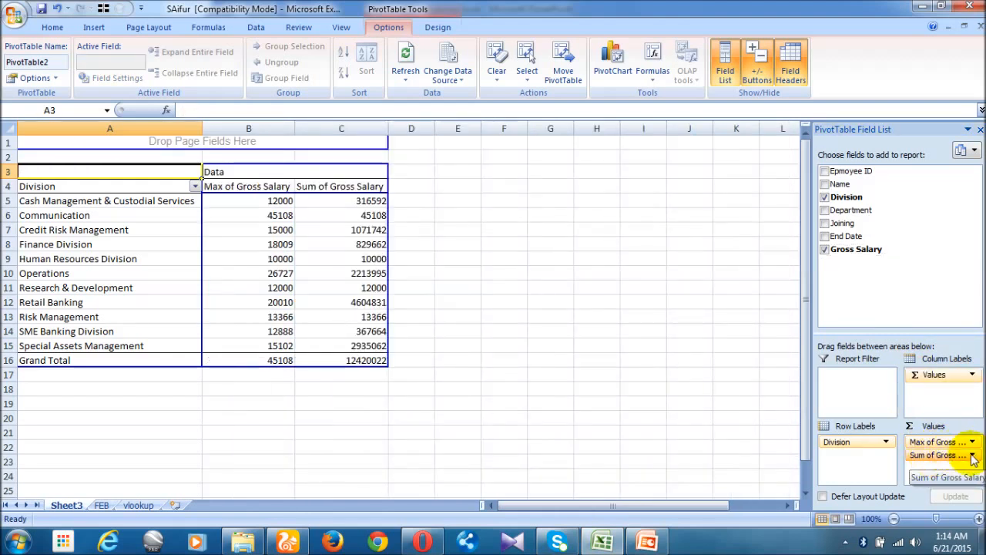
{"action": "left_click", "coordinate": [972, 456]}
{"action": "left_click", "coordinate": [909, 438]}
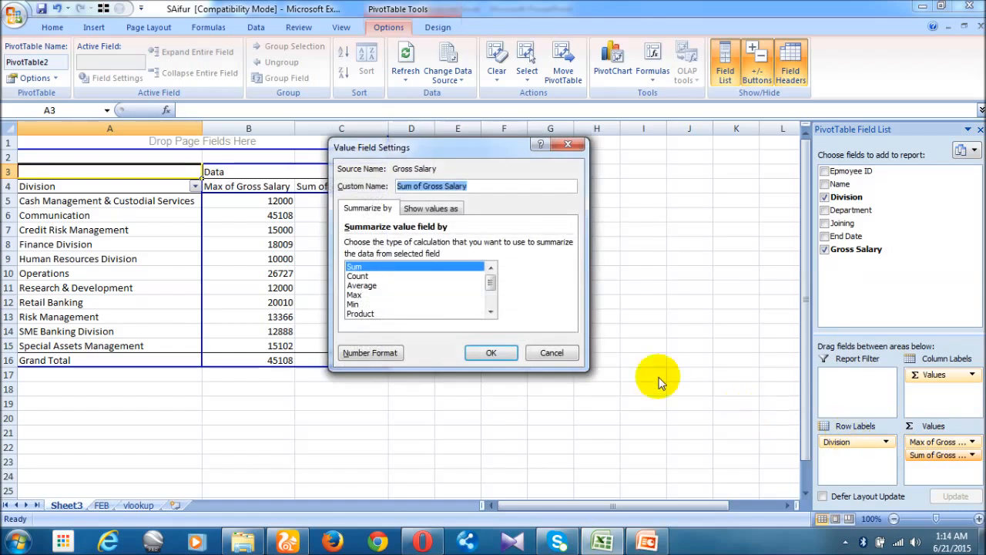
{"action": "left_click", "coordinate": [354, 304]}
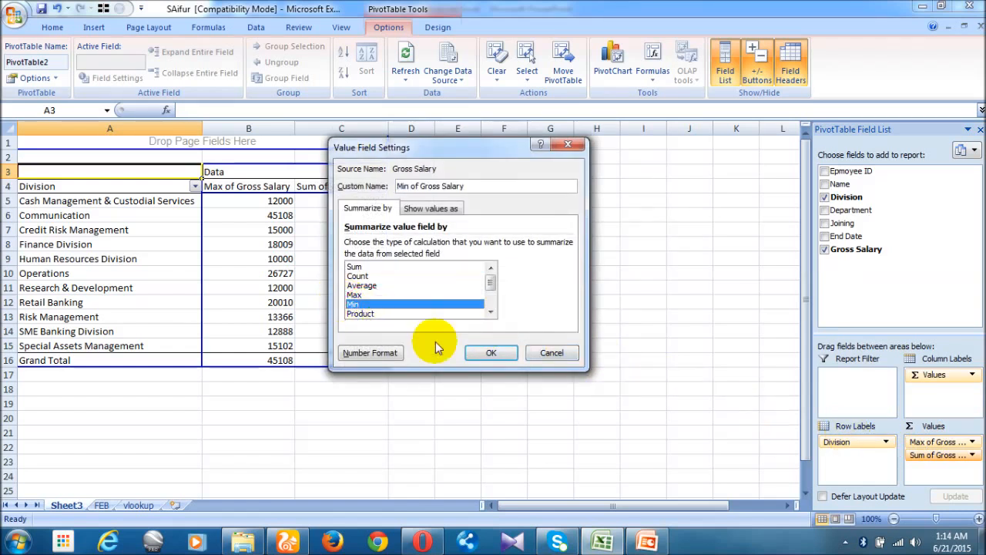
{"action": "left_click", "coordinate": [481, 356]}
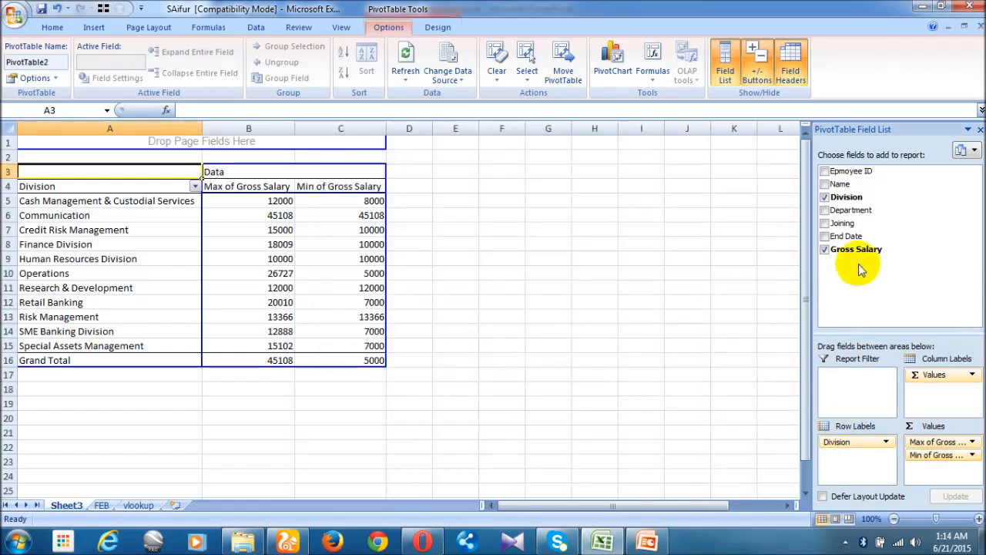
- Add Gross Salary to the PivotTable values a third time and summarize this field by Average
{"action": "left_click_drag", "start_coordinate": [856, 250], "coordinate": [928, 470]}
{"action": "left_click", "coordinate": [974, 468]}
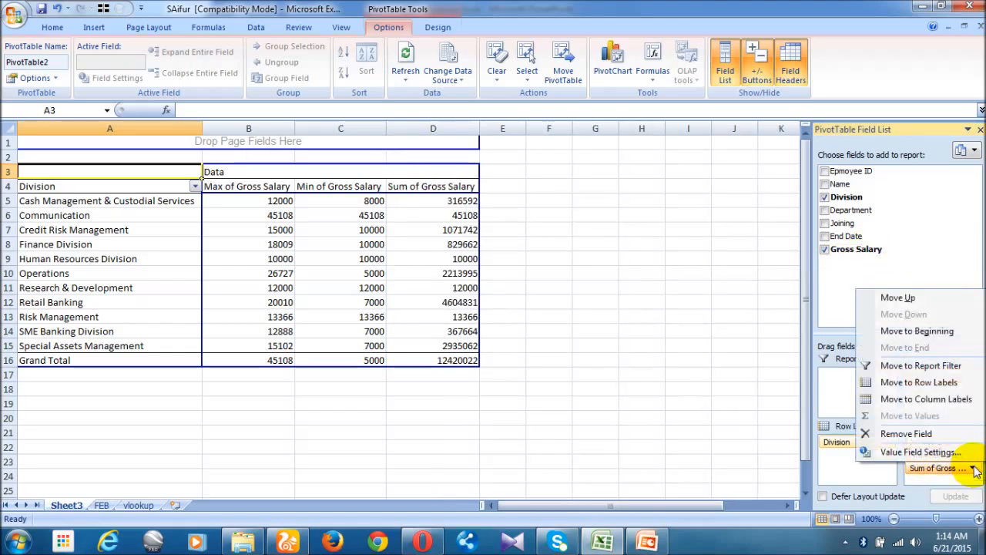
{"action": "left_click", "coordinate": [915, 451]}
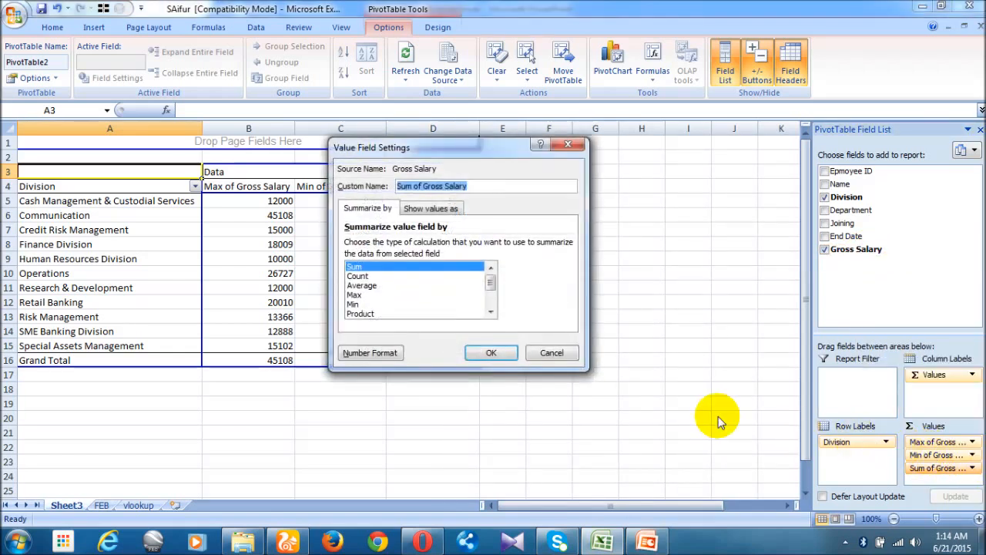
{"action": "left_click", "coordinate": [364, 287]}
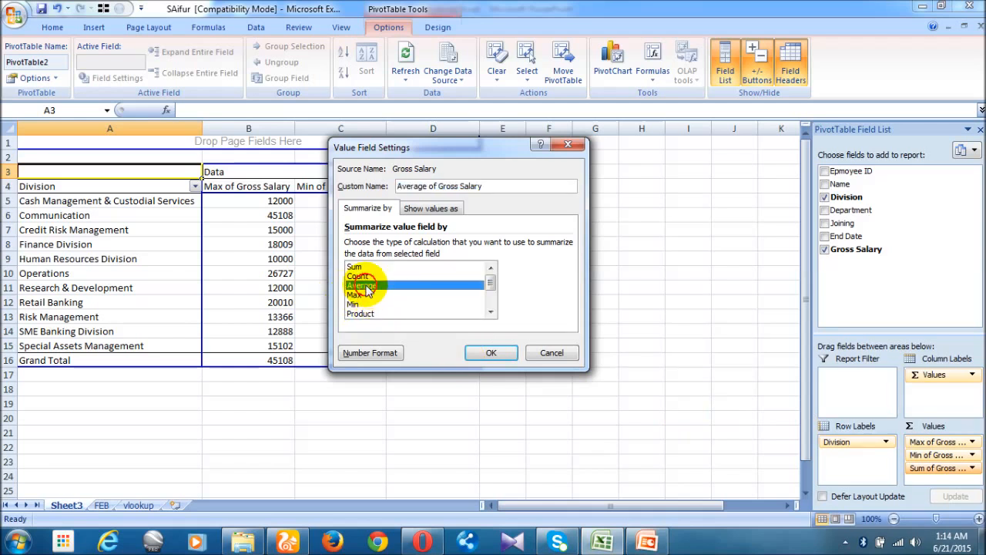
{"action": "left_click", "coordinate": [492, 352]}
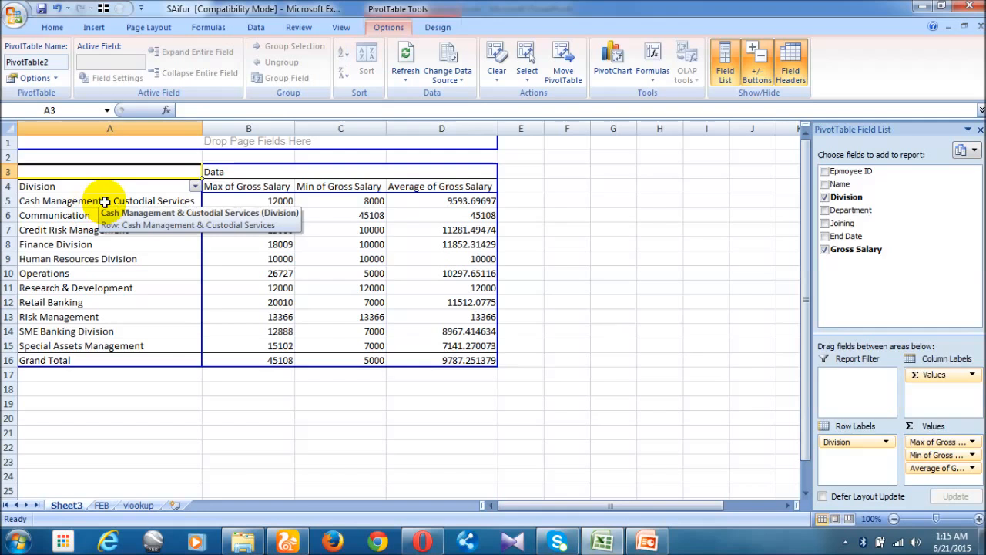
- Review the maximum, minimum and average gross salary of the Cash Management & Custodial Services division
{"action": "left_click", "coordinate": [104, 201]}
{"action": "left_click", "coordinate": [81, 190]}
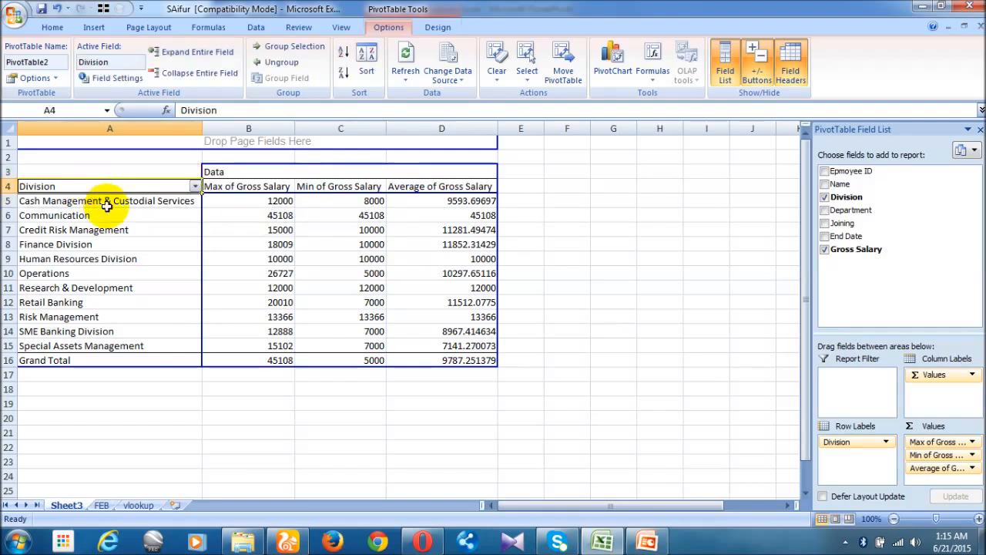
{"action": "left_click", "coordinate": [269, 201]}
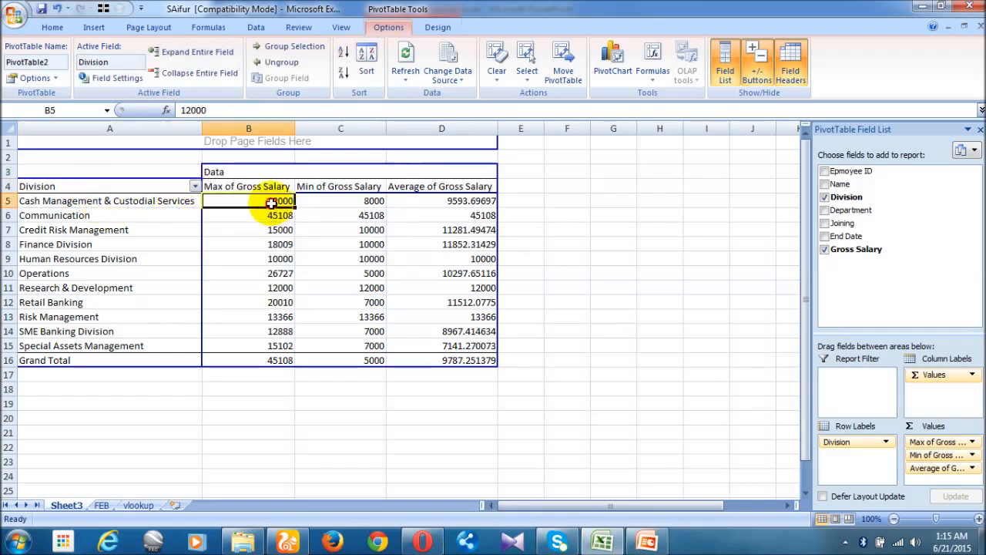
{"action": "left_click", "coordinate": [353, 204]}
{"action": "left_click", "coordinate": [438, 203]}
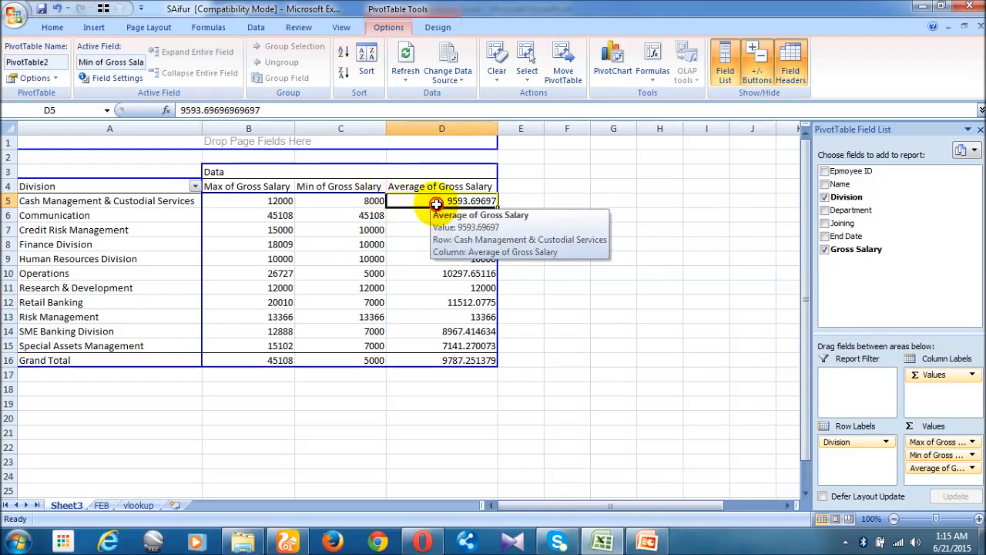
{"action": "mouse_move", "coordinate": [450, 219]}
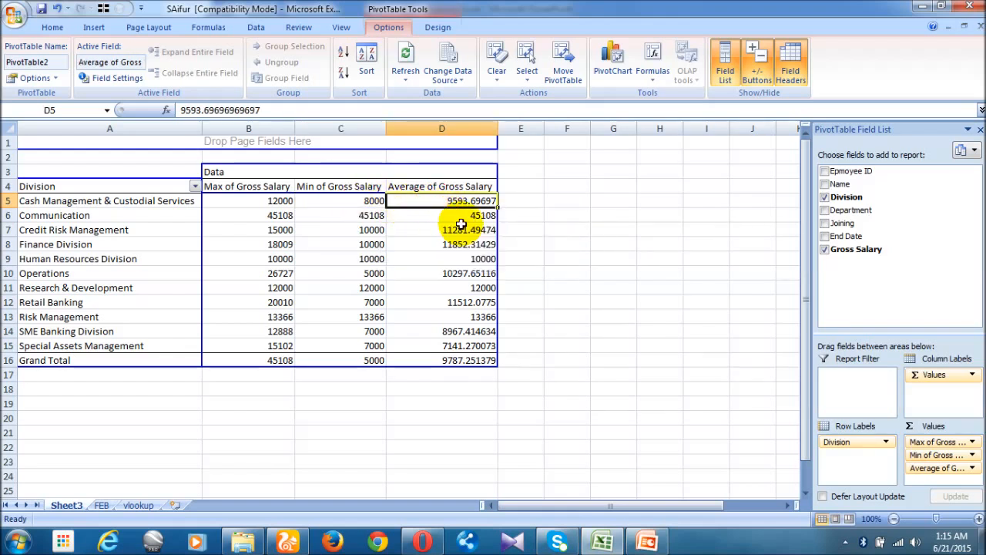
{"action": "left_click", "coordinate": [376, 388]}
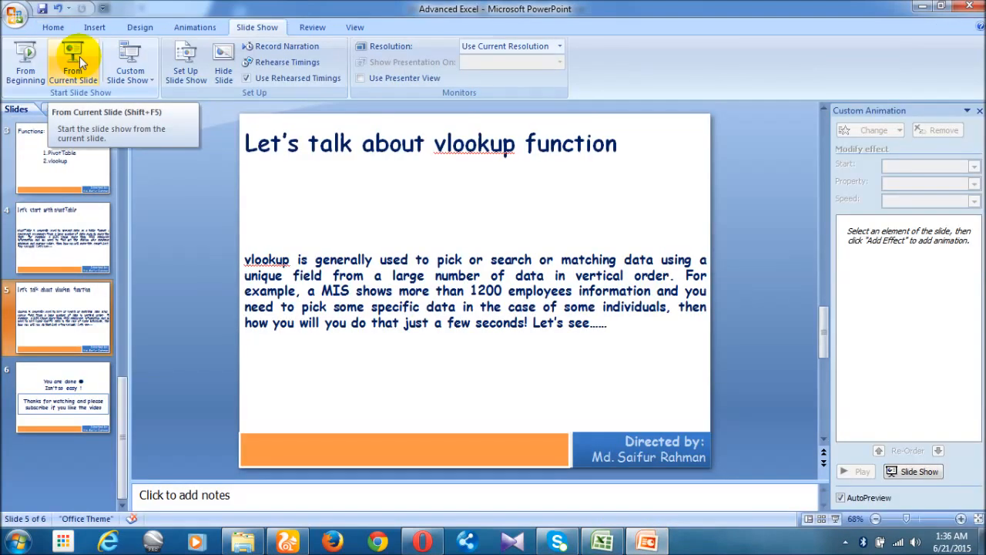
- Present the vlookup function slide in the PowerPoint presentation as a slide show from the current slide, and end the show
{"action": "left_click", "coordinate": [79, 56]}
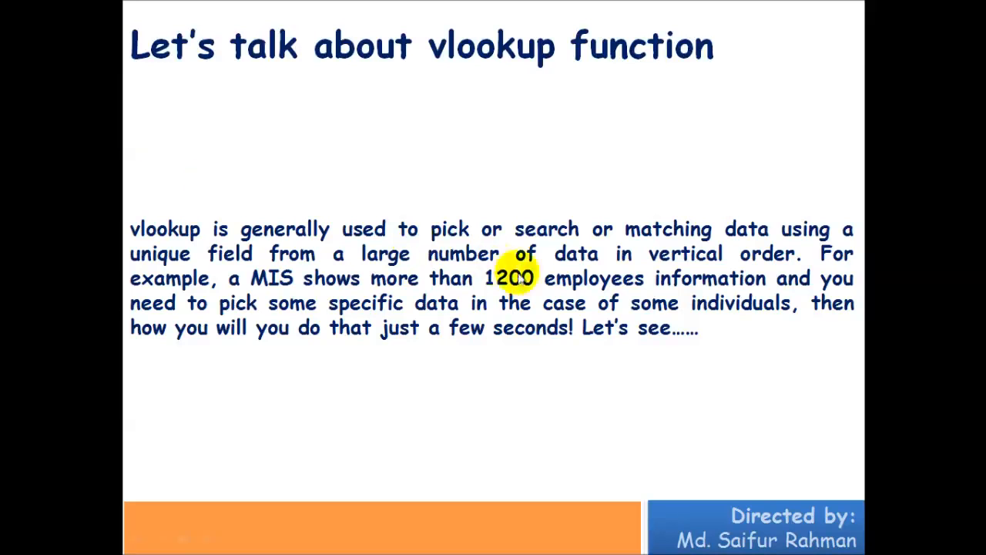
{"action": "left_click", "coordinate": [678, 371]}
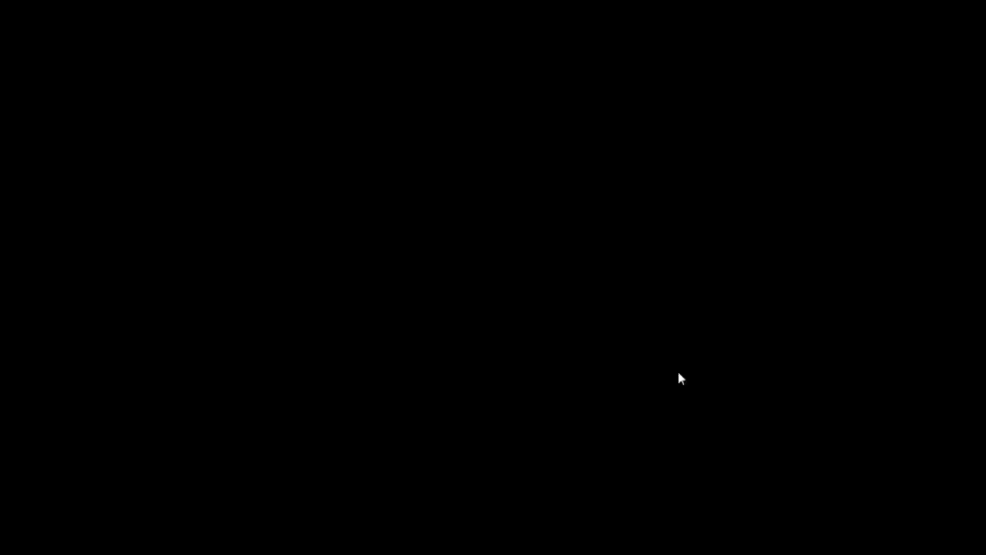
{"action": "left_click", "coordinate": [676, 376]}
- Switch to the Excel workbook, review the Employee IDs in A2:A23 of the vlookup sheet, and select Division cell B2
{"action": "left_click", "coordinate": [601, 543]}
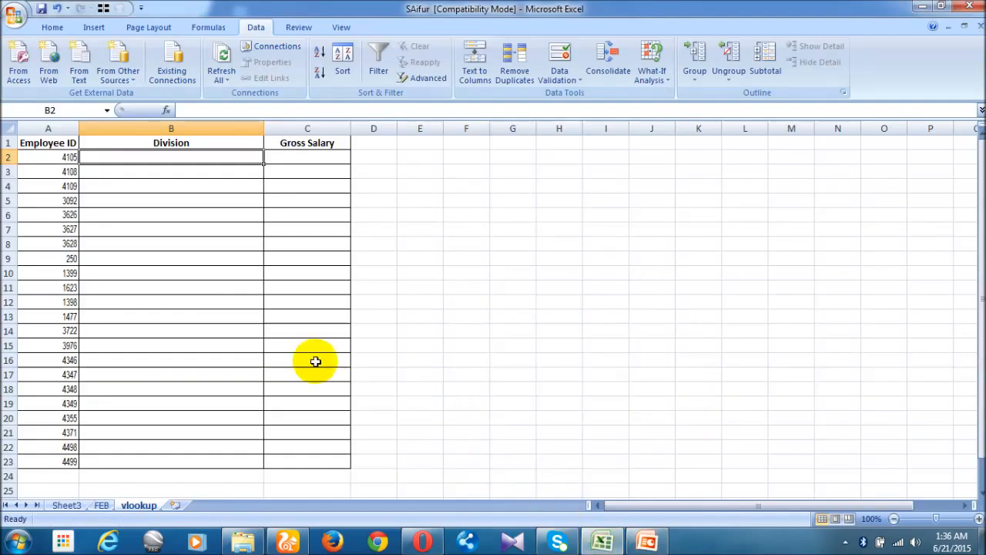
{"action": "left_click_drag", "start_coordinate": [47, 157], "coordinate": [57, 455]}
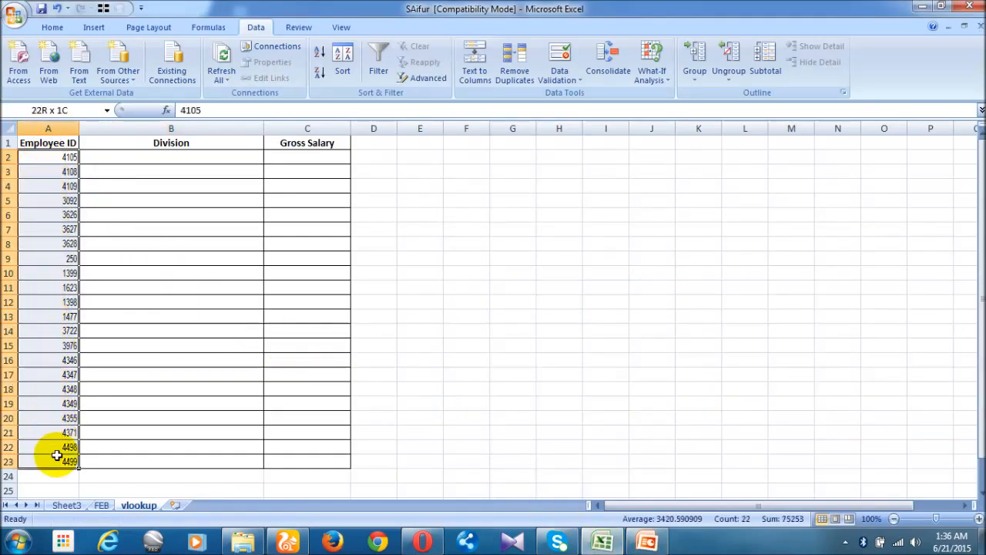
{"action": "left_click", "coordinate": [97, 159]}
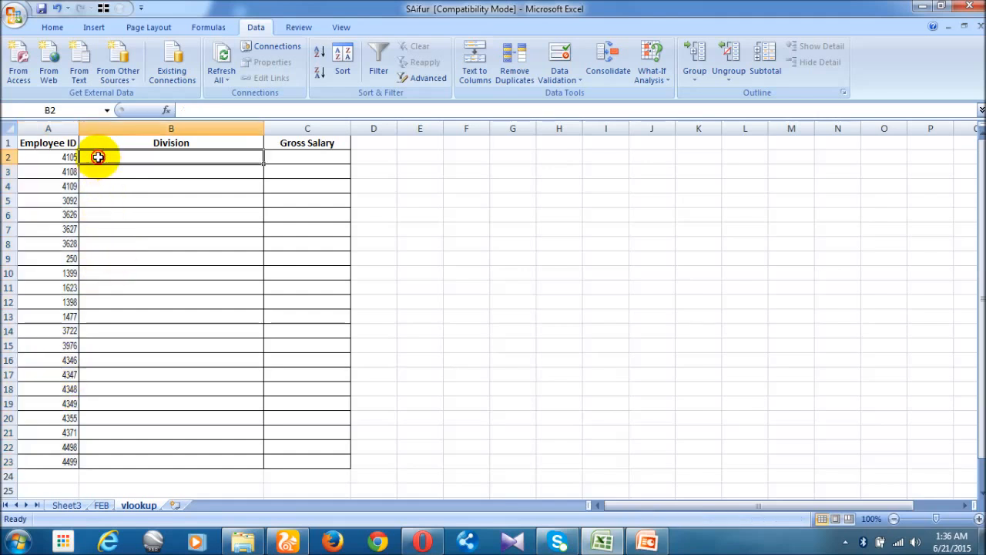
{"action": "left_click", "coordinate": [299, 158]}
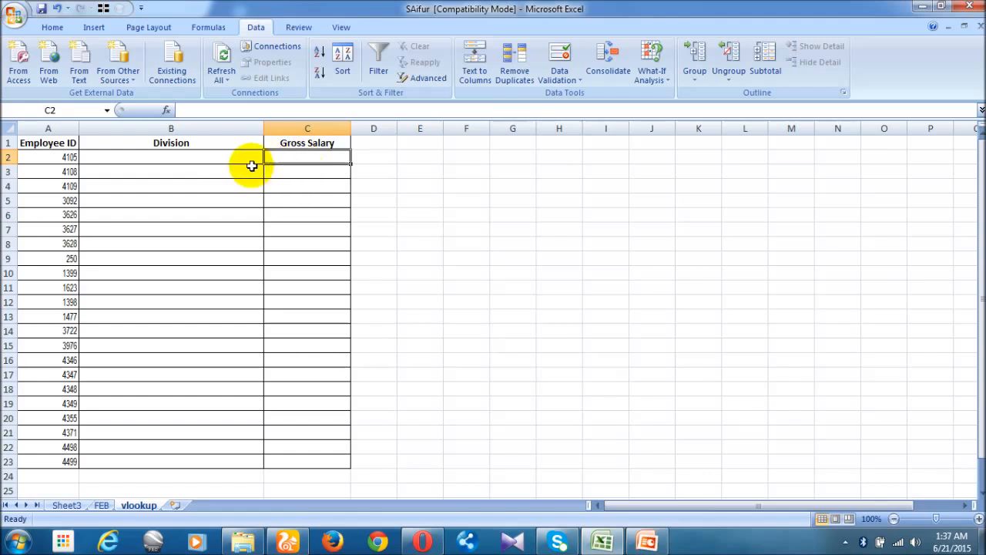
{"action": "left_click", "coordinate": [194, 155]}
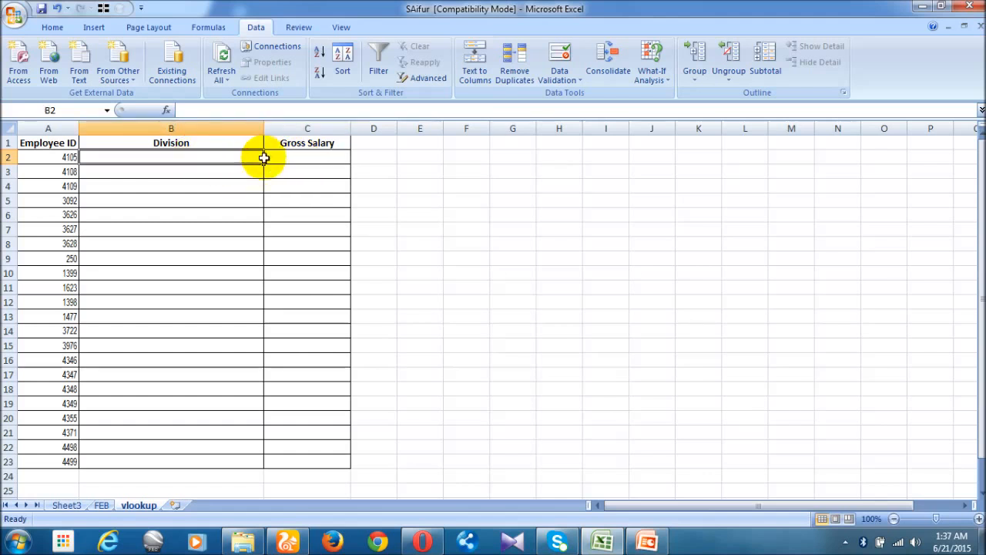
{"action": "left_click", "coordinate": [293, 158]}
- Start a VLOOKUP formula in Division cell B2 with the absolute range $A$2:$A$23 as its lookup value
{"action": "left_click", "coordinate": [197, 156]}
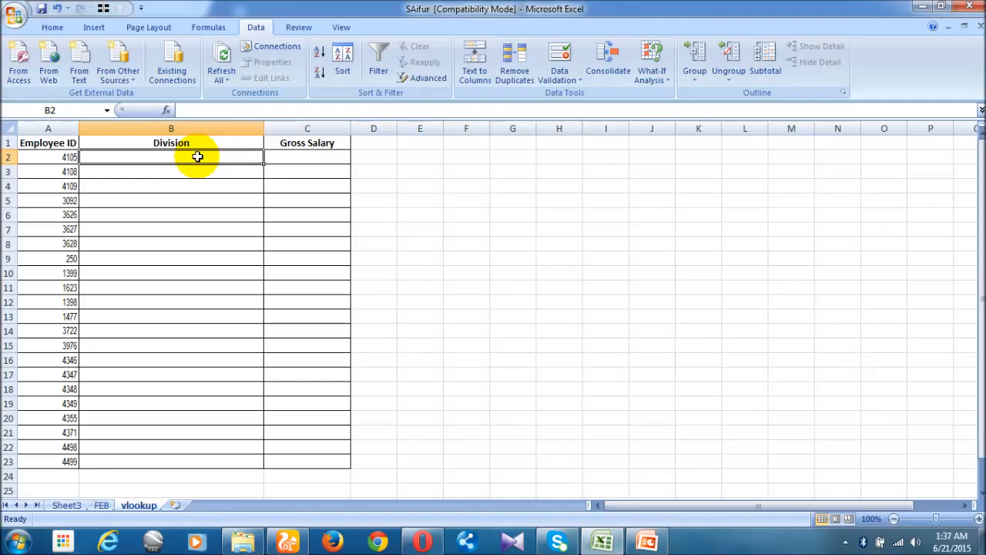
{"action": "type", "text": "="}
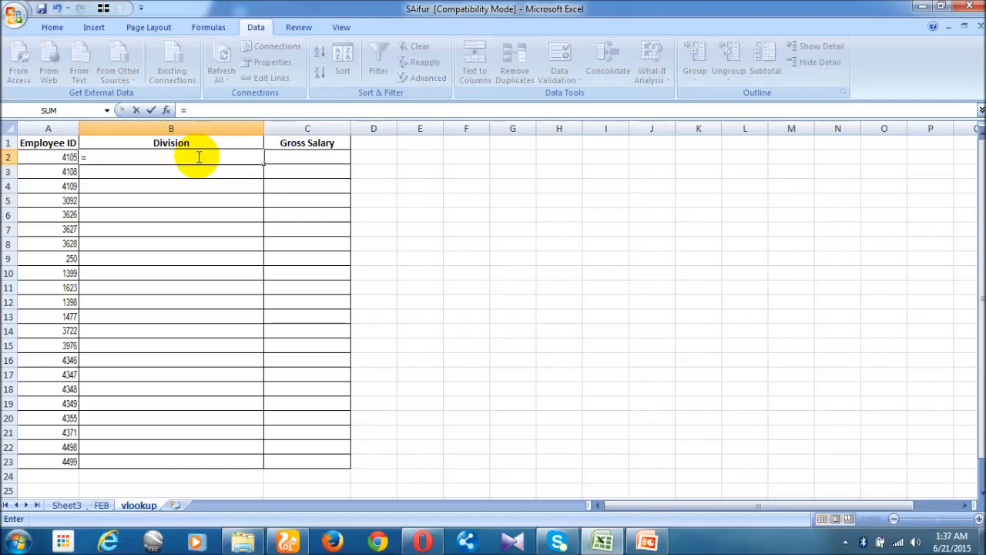
{"action": "type", "text": "v"}
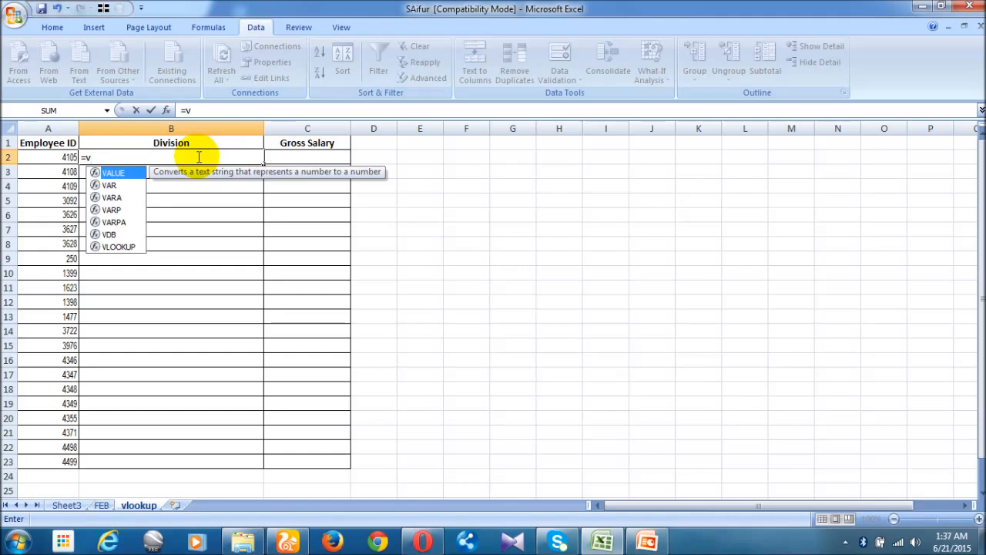
{"action": "type", "text": "loo"}
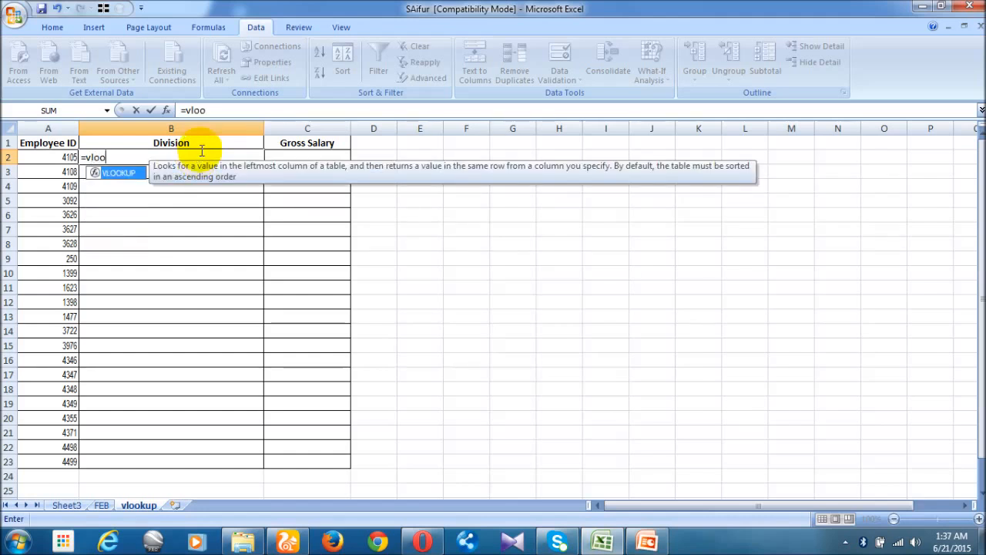
{"action": "double_click", "coordinate": [119, 173]}
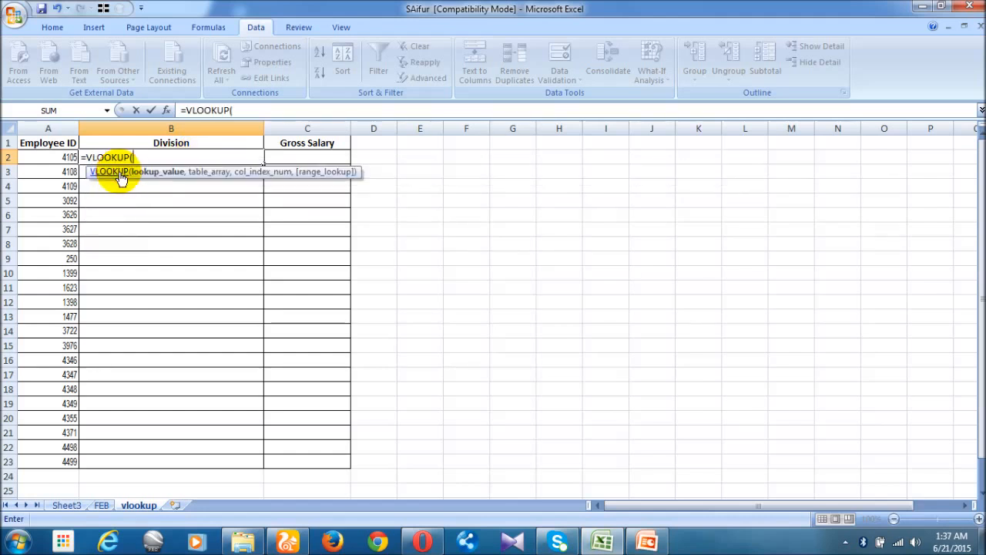
{"action": "left_click", "coordinate": [167, 111]}
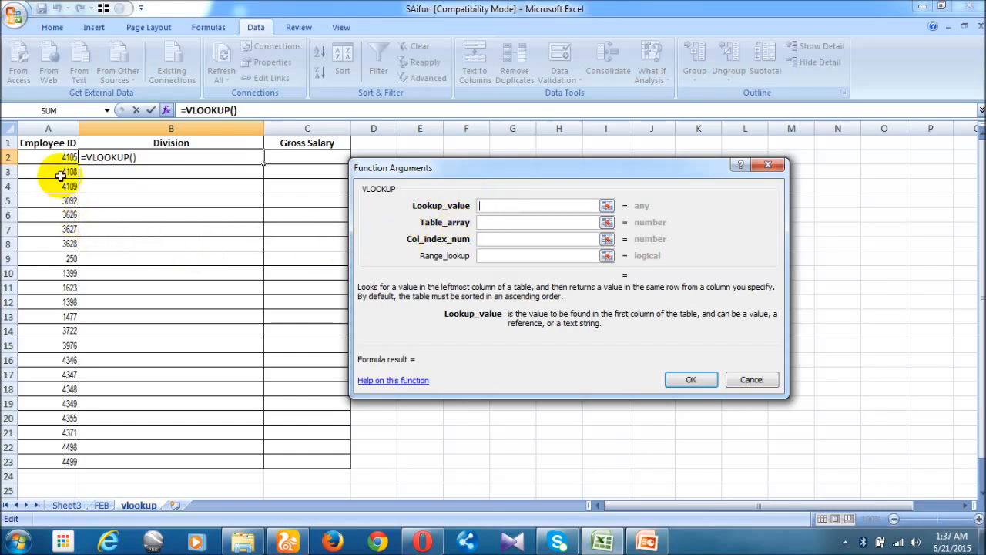
{"action": "left_click_drag", "start_coordinate": [50, 152], "coordinate": [48, 456]}
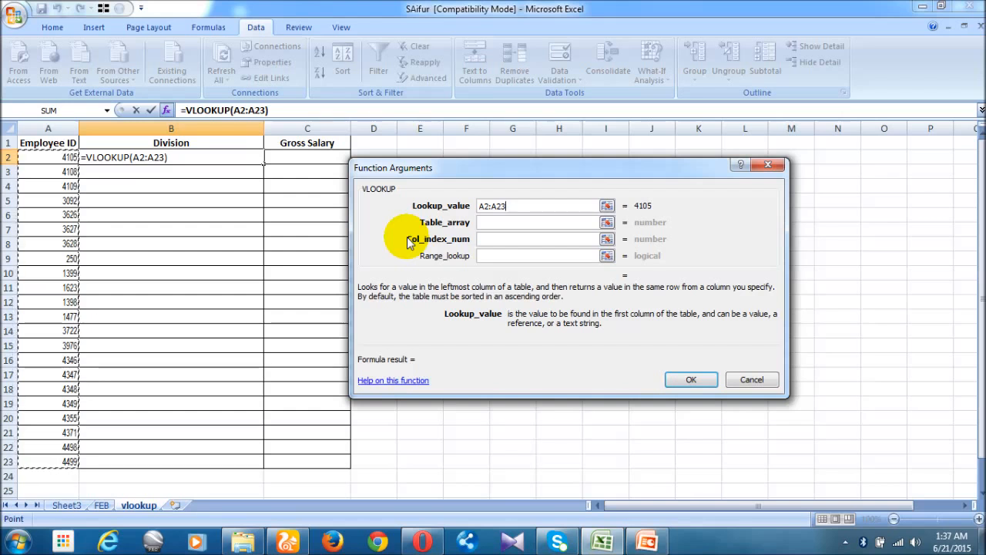
{"action": "key", "text": "F4"}
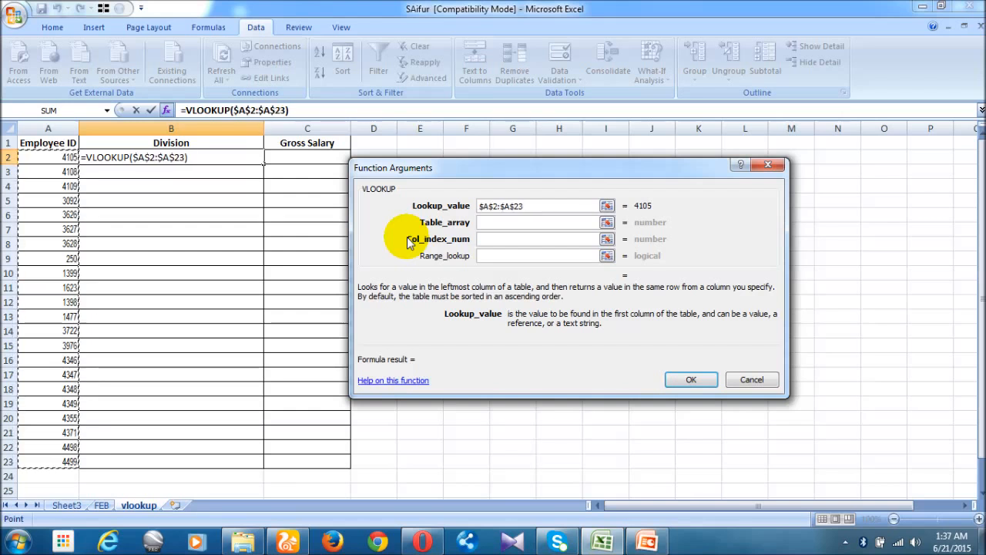
- Set the VLOOKUP table array to the absolute range $A$2:$G$1271 on the FEB sheet
{"action": "left_click", "coordinate": [486, 222]}
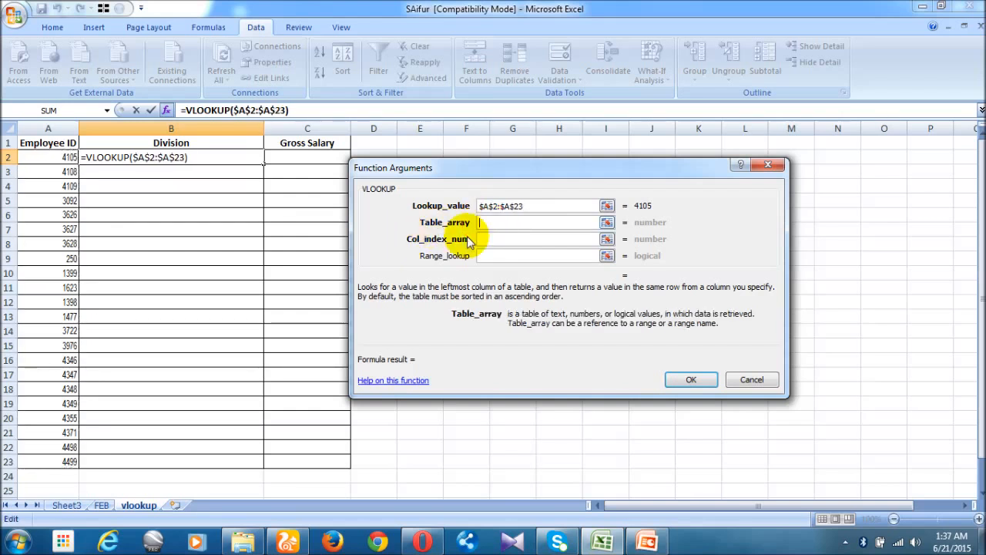
{"action": "left_click", "coordinate": [101, 504]}
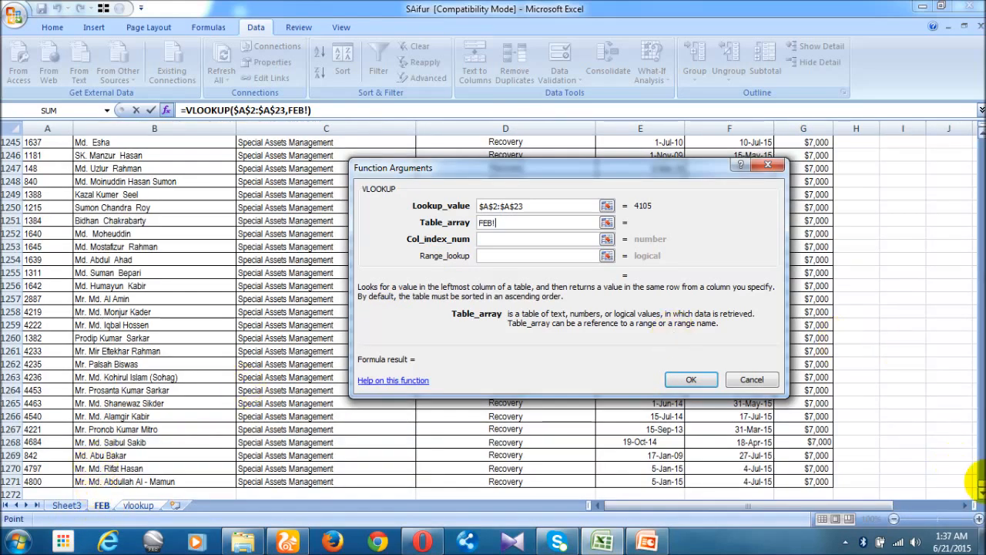
{"action": "left_click_drag", "start_coordinate": [981, 483], "coordinate": [981, 141]}
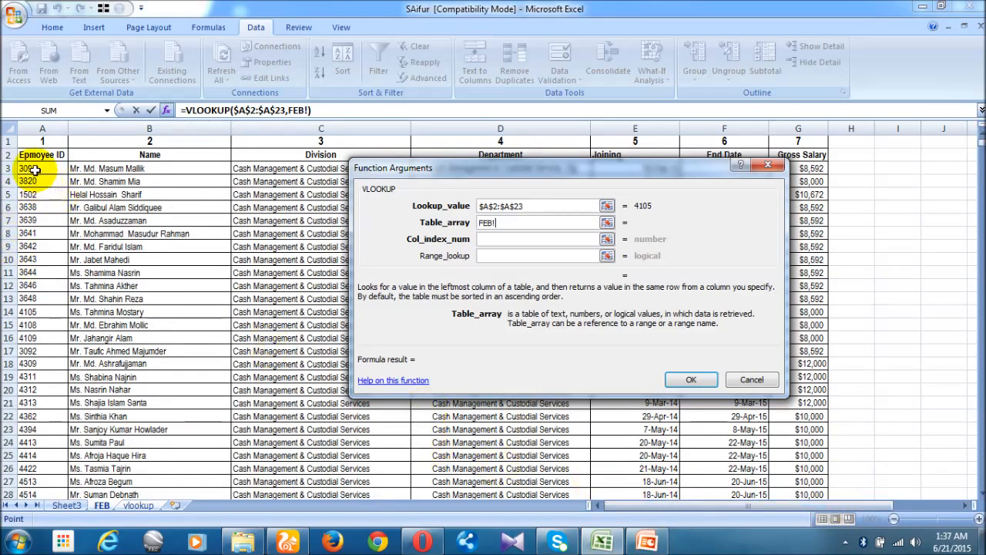
{"action": "left_click_drag", "start_coordinate": [28, 153], "coordinate": [362, 232]}
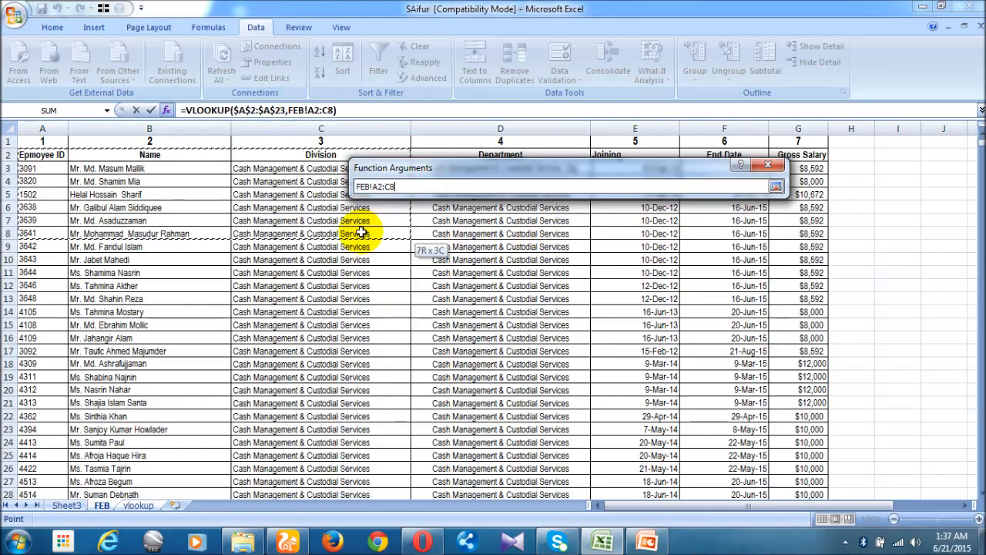
{"action": "left_click_drag", "start_coordinate": [361, 232], "coordinate": [781, 262]}
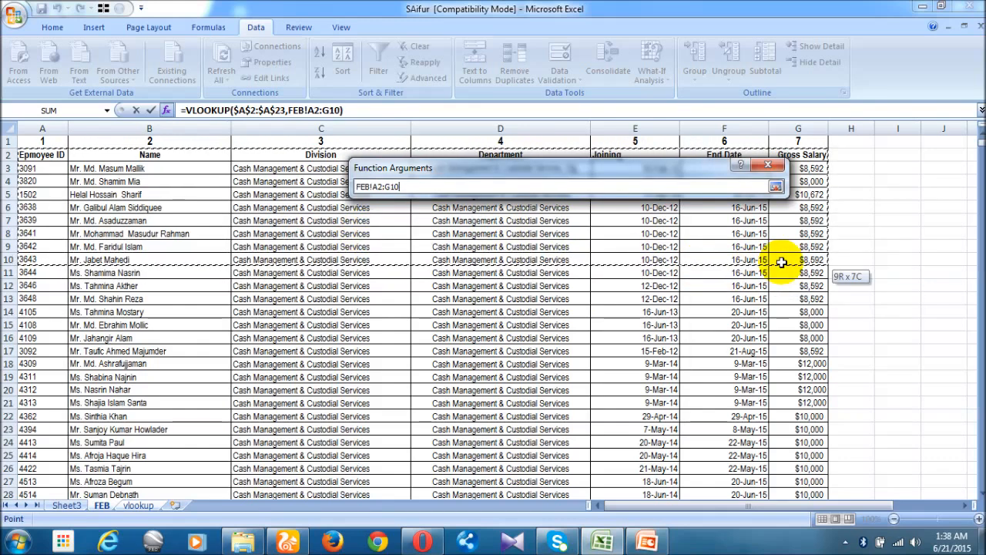
{"action": "left_click_drag", "start_coordinate": [781, 262], "coordinate": [781, 262]}
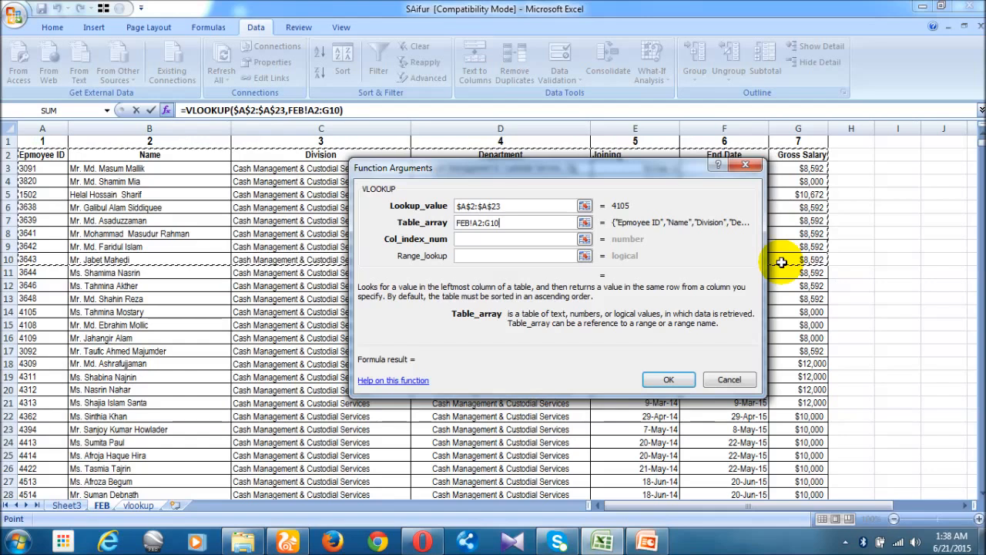
{"action": "key", "text": "ctrl+shift+Down"}
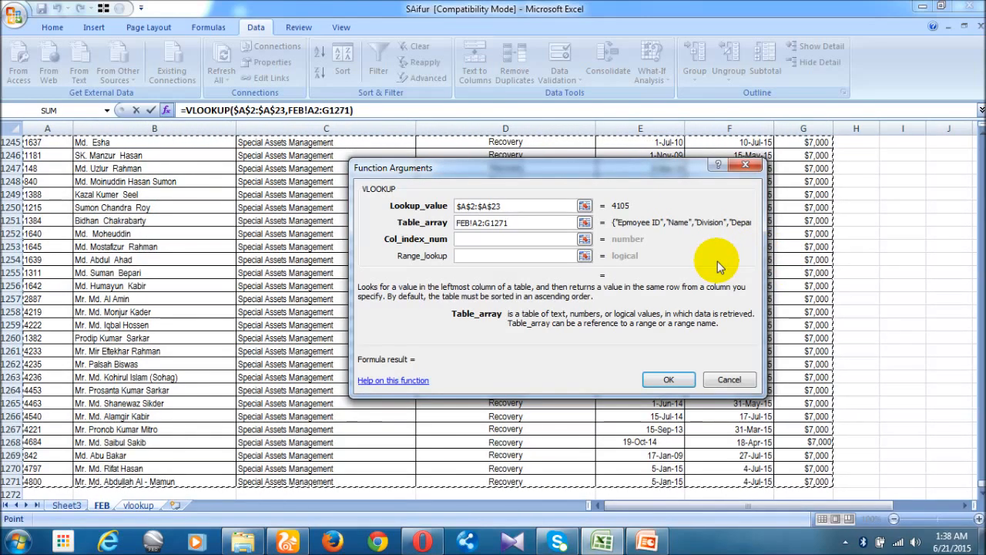
{"action": "key", "text": "F4"}
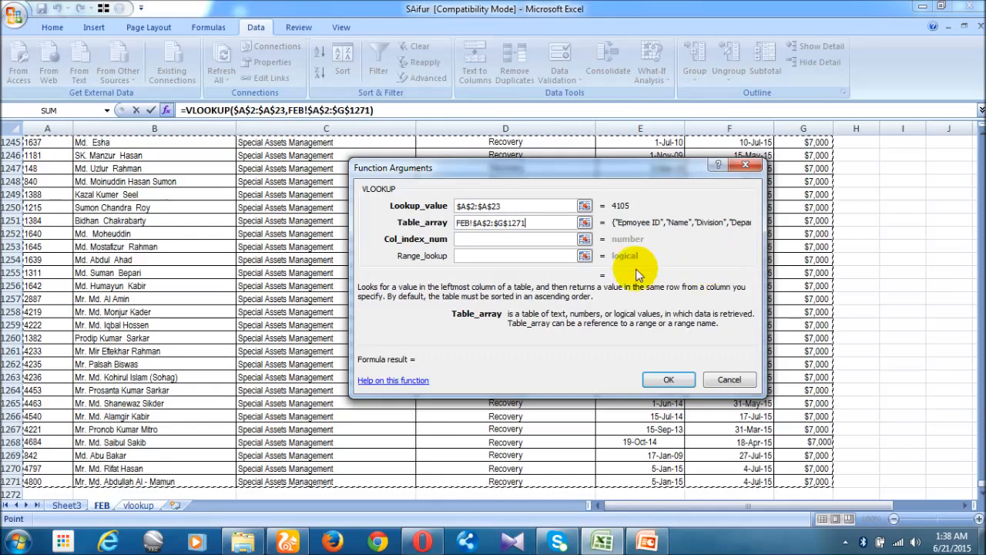
- Complete the VLOOKUP with column index number 3 and range lookup 0, and fill it down the Division column through B23
{"action": "left_click", "coordinate": [508, 241]}
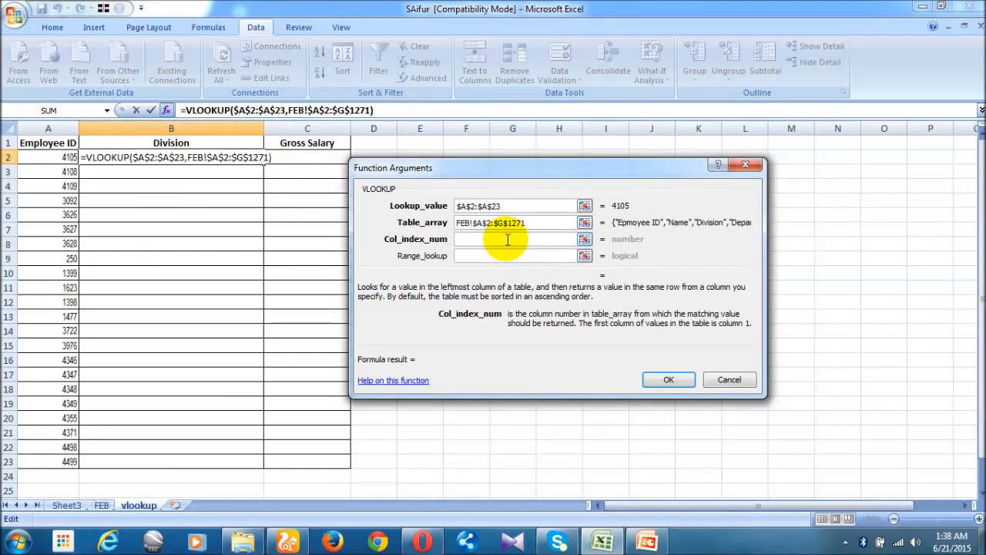
{"action": "type", "text": "3"}
{"action": "left_click", "coordinate": [511, 256]}
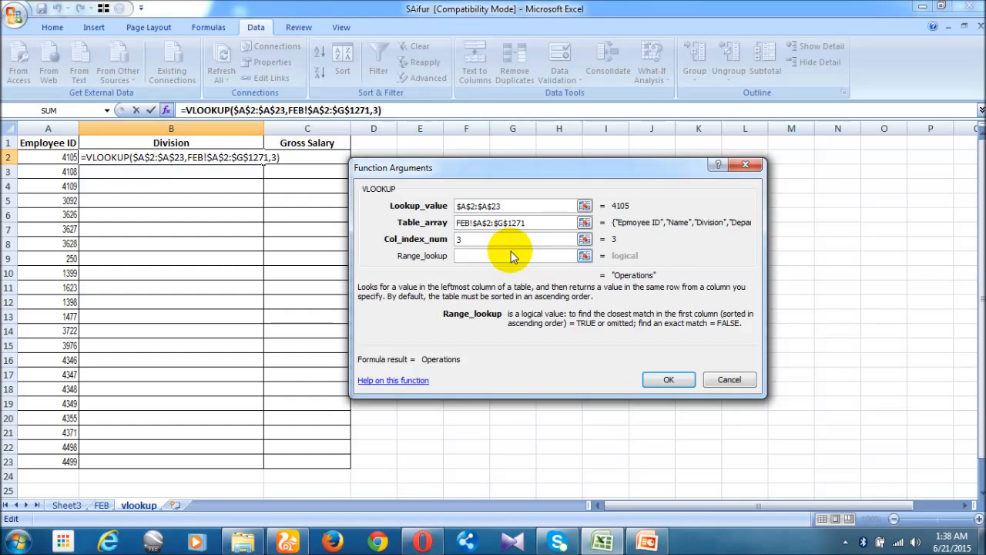
{"action": "type", "text": "0"}
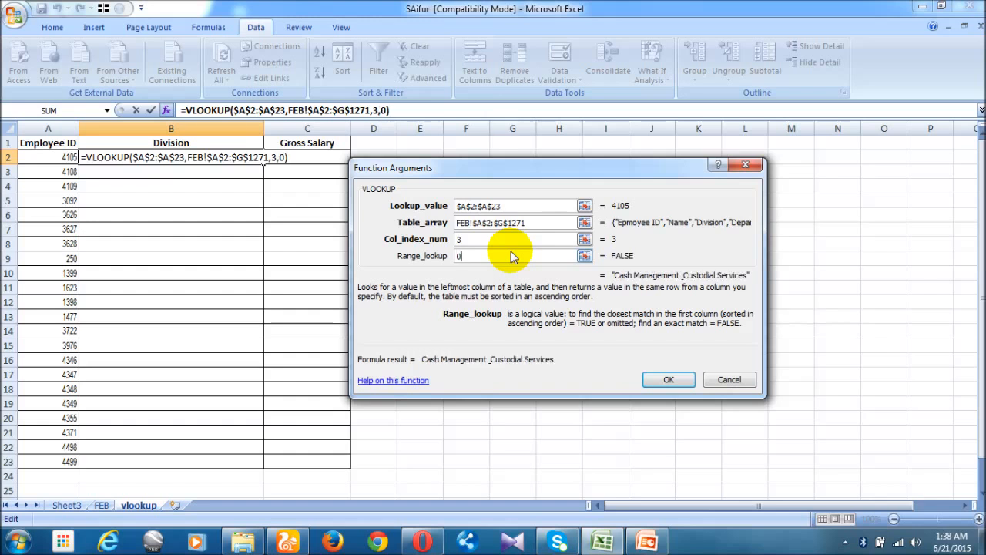
{"action": "left_click", "coordinate": [667, 379]}
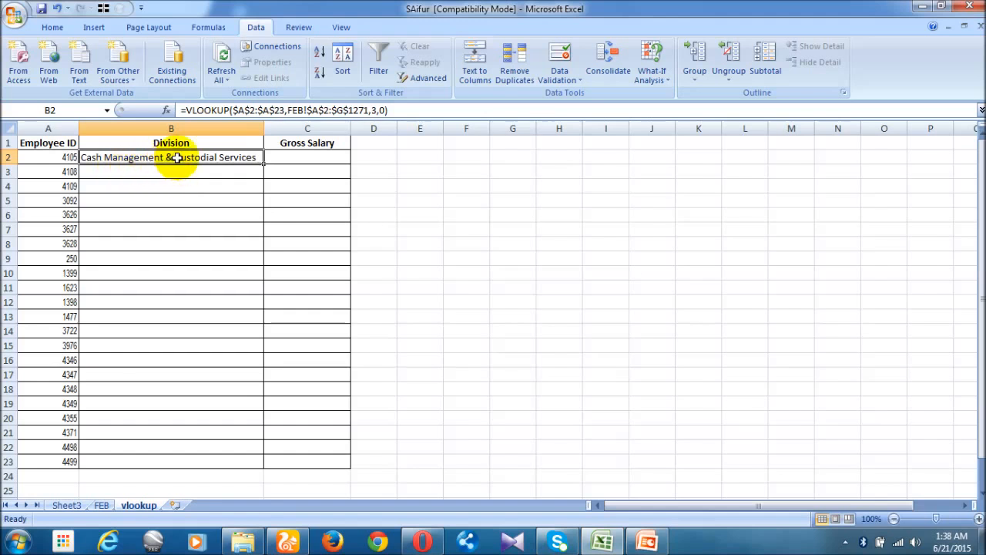
{"action": "double_click", "coordinate": [263, 163]}
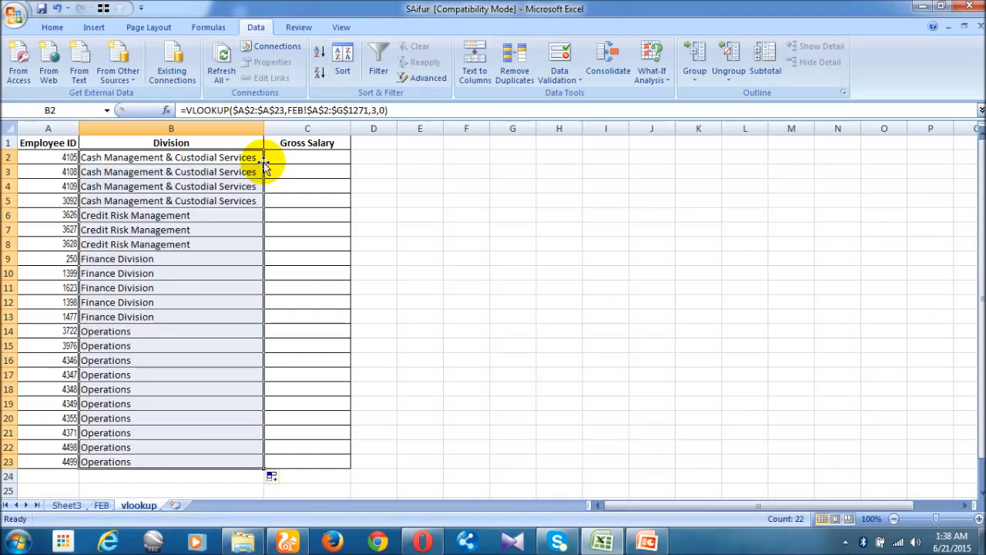
- Review the looked-up divisions in the Division column from B2 down to B23
{"action": "left_click", "coordinate": [171, 159]}
{"action": "left_click", "coordinate": [174, 174]}
{"action": "left_click", "coordinate": [174, 201]}
{"action": "left_click", "coordinate": [165, 245]}
{"action": "left_click", "coordinate": [159, 288]}
{"action": "left_click", "coordinate": [153, 332]}
{"action": "left_click", "coordinate": [151, 387]}
{"action": "left_click", "coordinate": [151, 419]}
{"action": "left_click", "coordinate": [152, 448]}
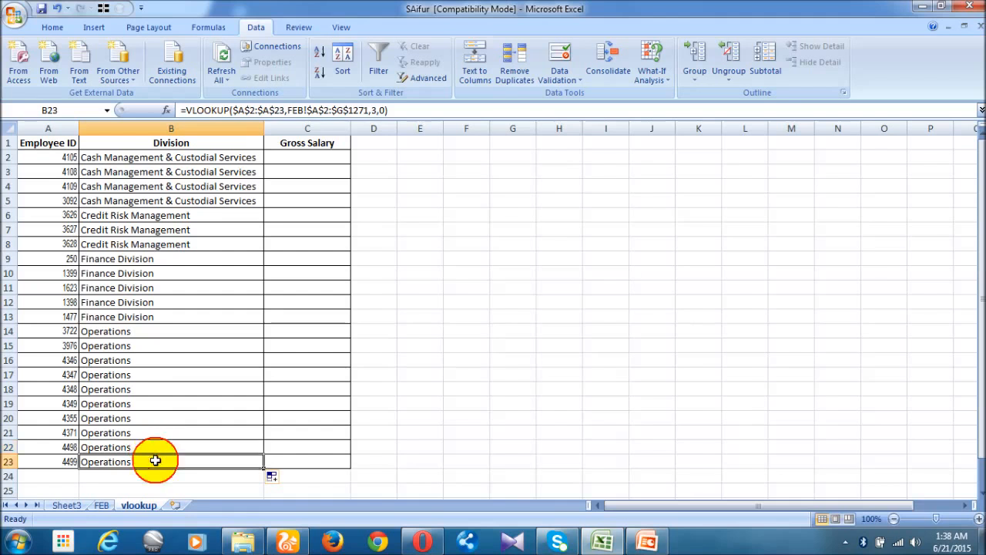
- Copy the VLOOKUP formula from Division cell B2 into Gross Salary cell C2
{"action": "left_click", "coordinate": [197, 159]}
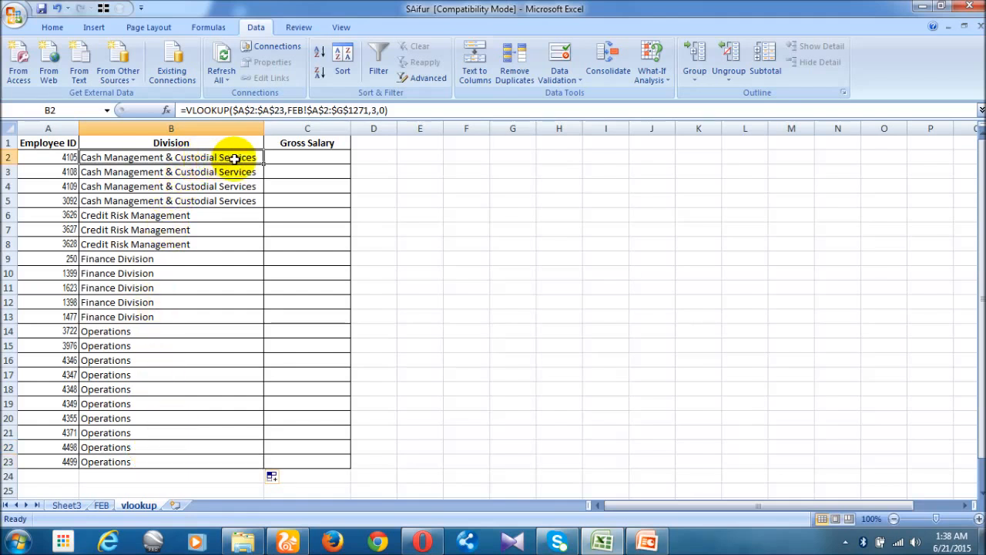
{"action": "left_click_drag", "start_coordinate": [263, 161], "coordinate": [332, 165]}
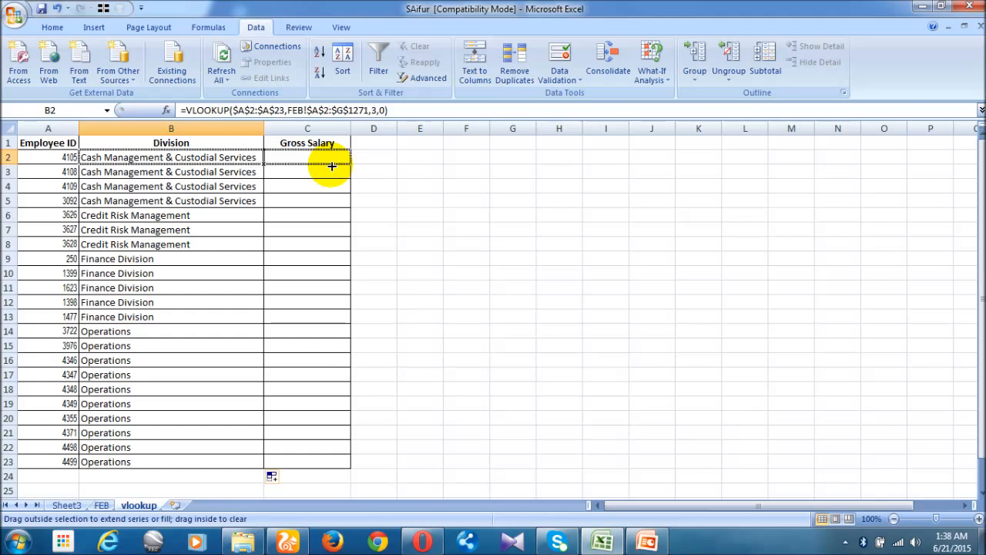
{"action": "left_click_drag", "start_coordinate": [331, 165], "coordinate": [330, 167]}
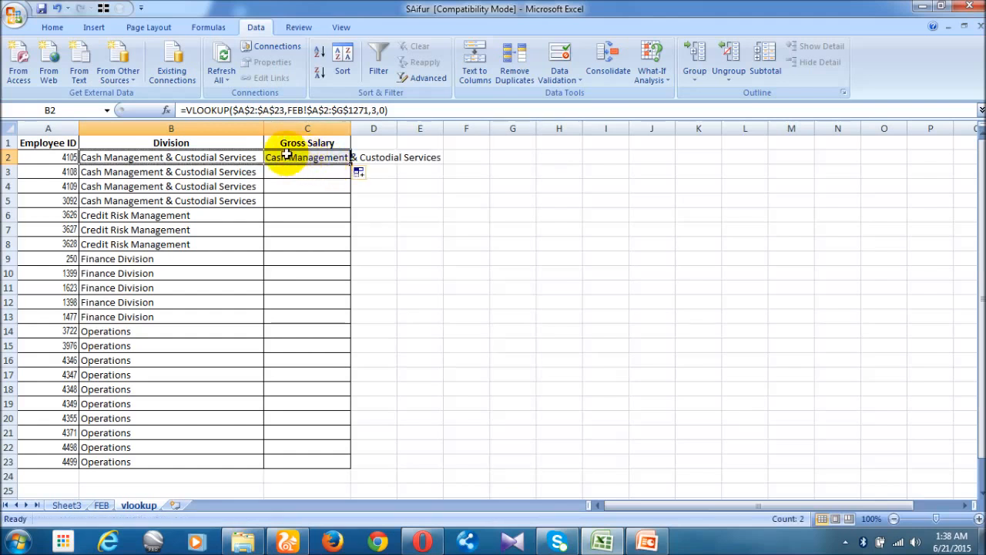
- Change the column index number of the formula in C2 to 7 and fill it down the Gross Salary column through C23
{"action": "left_click", "coordinate": [283, 156]}
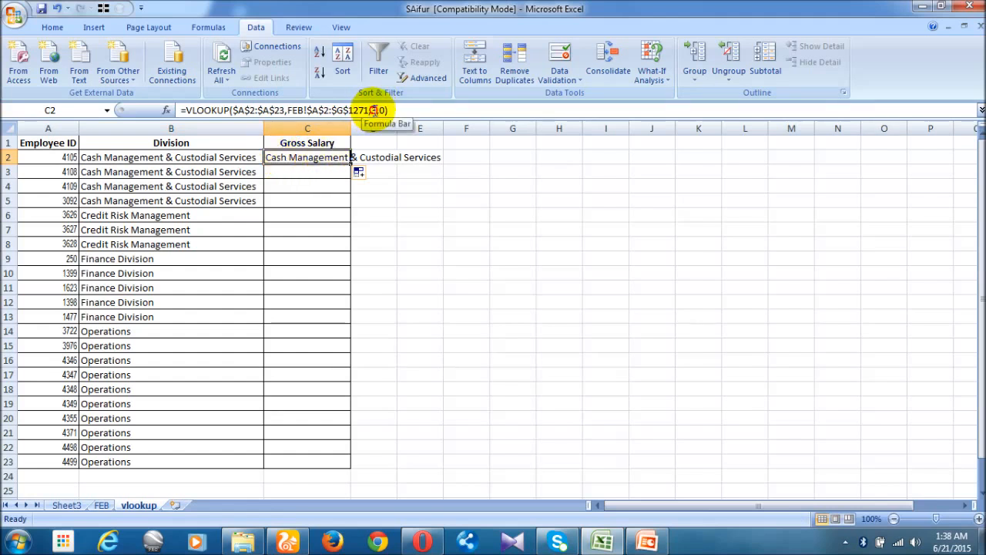
{"action": "left_click", "coordinate": [373, 110]}
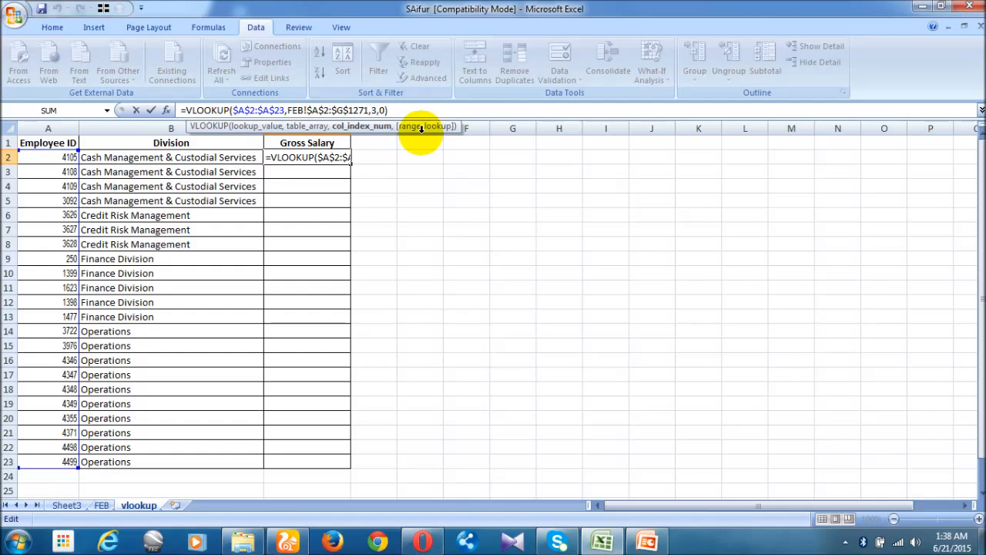
{"action": "key", "text": "BackSpace"}
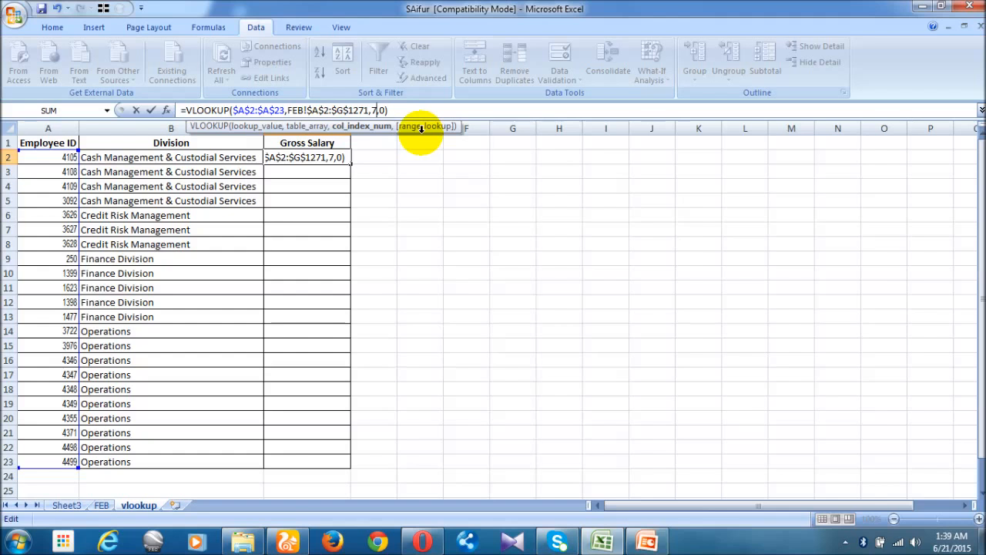
{"action": "key", "text": "Return"}
{"action": "left_click", "coordinate": [340, 157]}
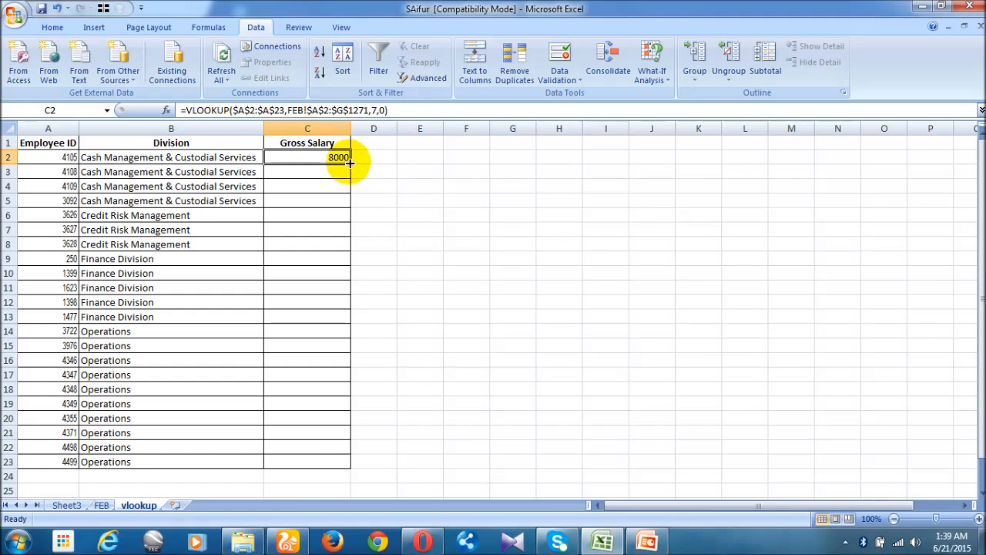
{"action": "double_click", "coordinate": [350, 163]}
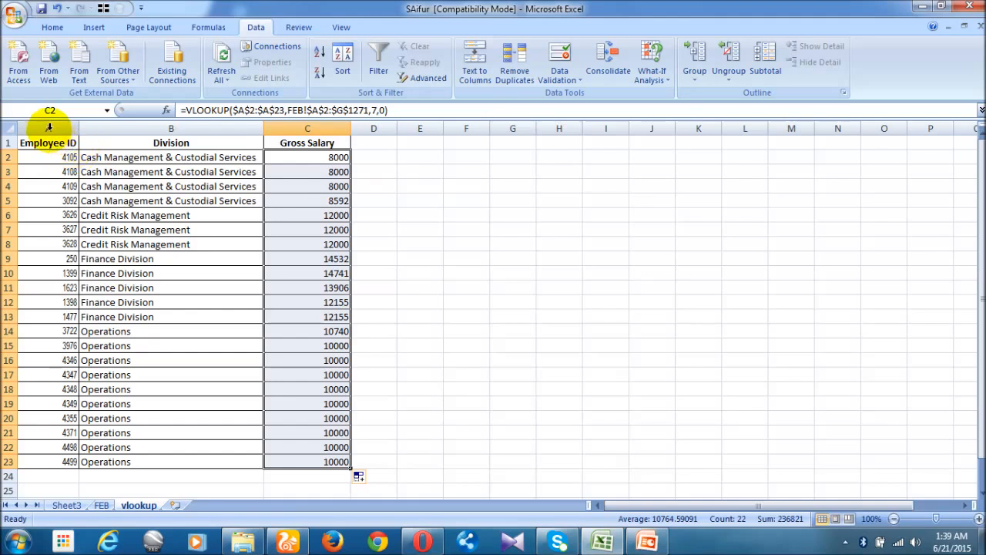
- Review the completed Division and Gross Salary lookups for the listed Employee IDs
{"action": "left_click", "coordinate": [319, 157]}
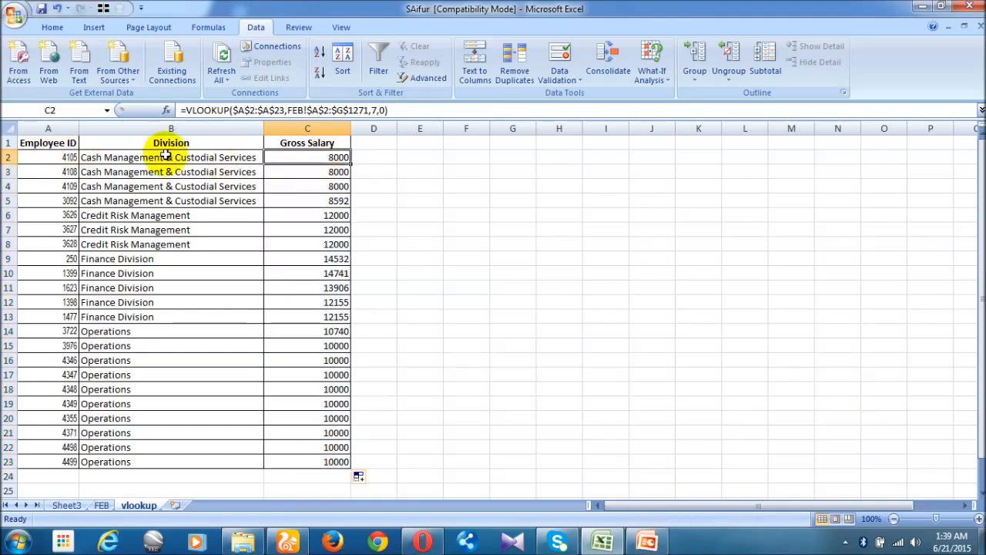
{"action": "left_click", "coordinate": [66, 142]}
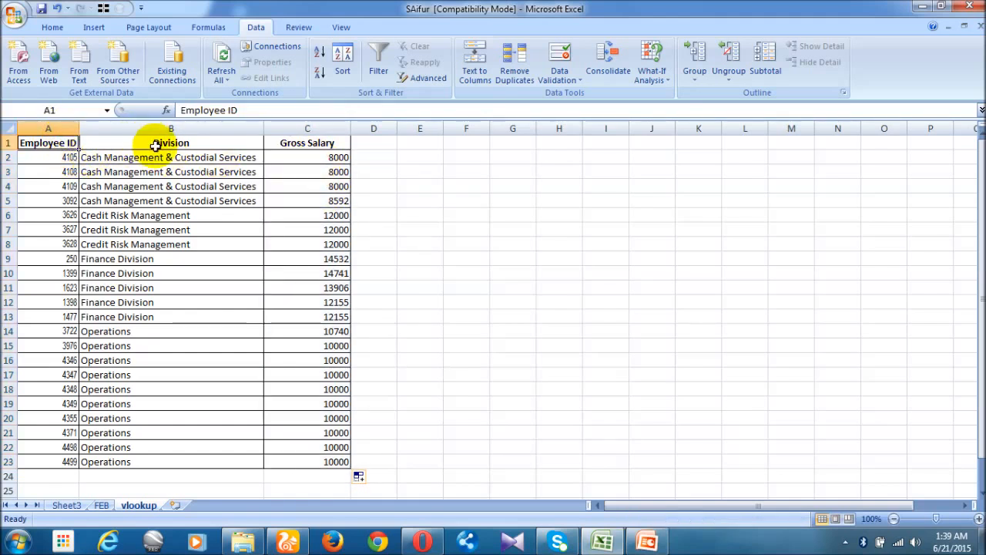
{"action": "left_click_drag", "start_coordinate": [131, 157], "coordinate": [330, 475]}
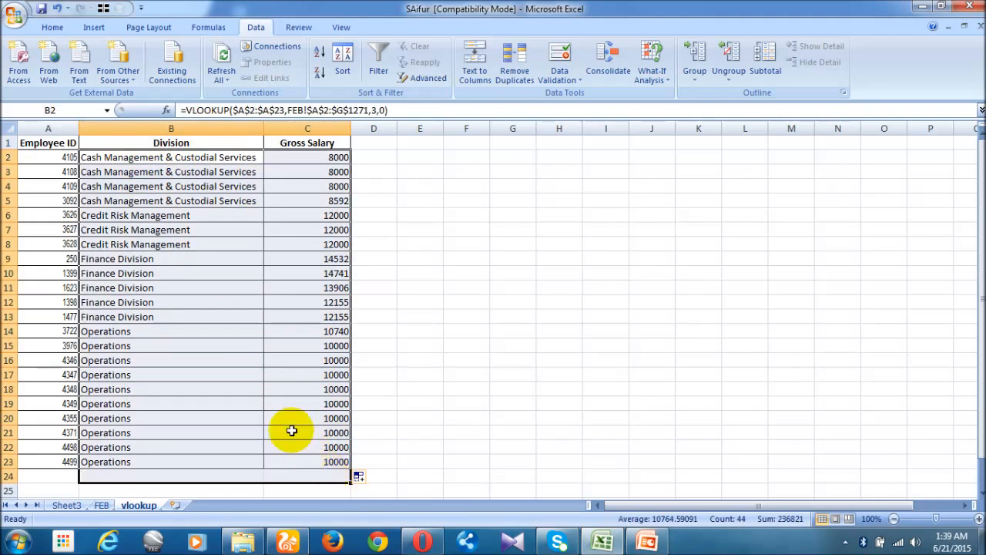
{"action": "left_click", "coordinate": [274, 360]}
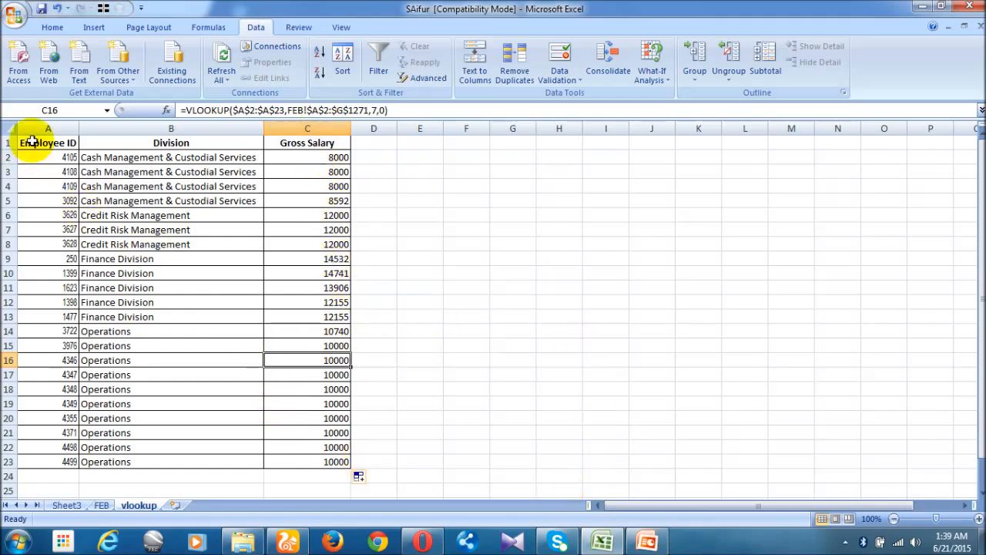
- Switch to the PowerPoint presentation and display the closing slide 6, "You are done"
{"action": "left_click", "coordinate": [646, 541]}
{"action": "left_click", "coordinate": [58, 397]}
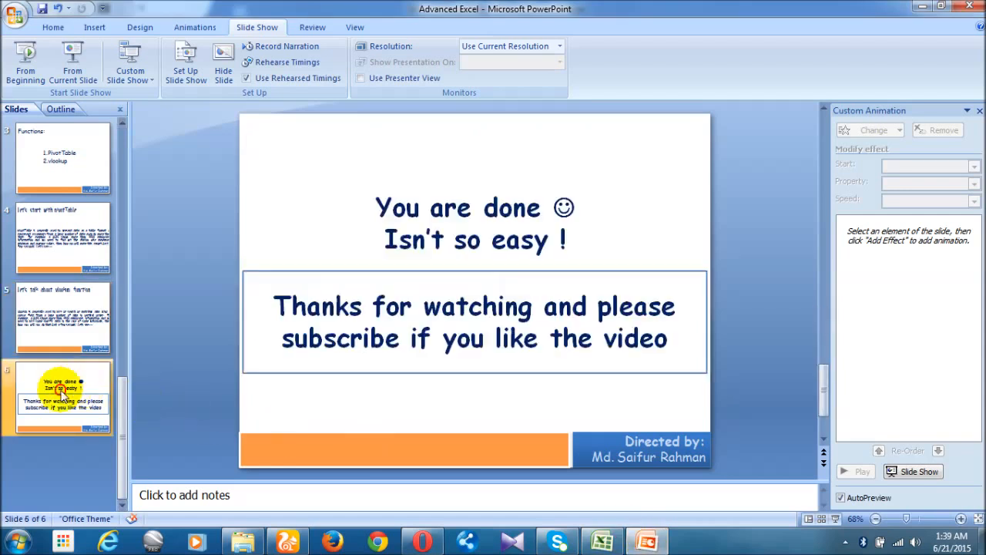